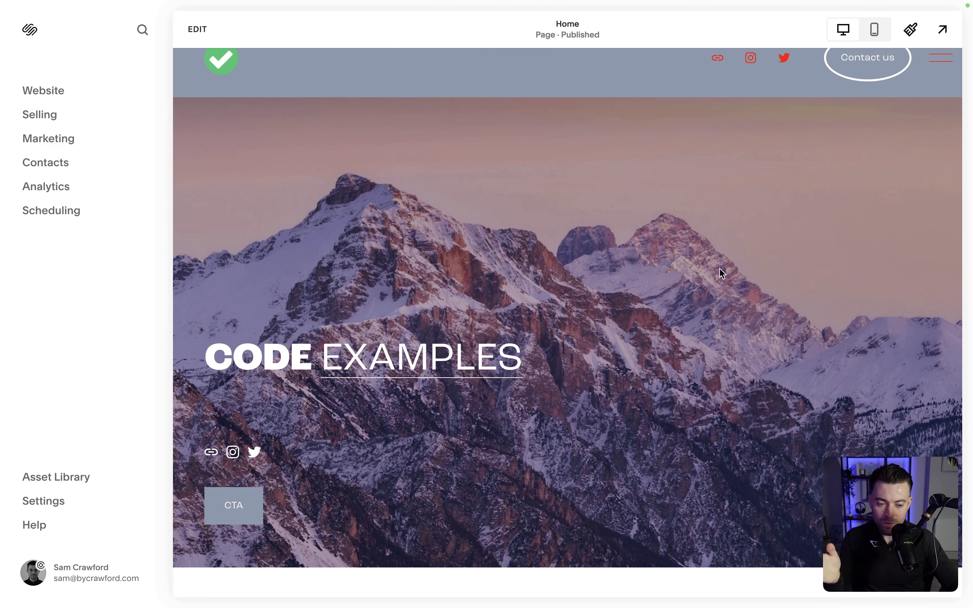
# Step: Add a page from the first General layout to Main Navigation and name it Donations
pyautogui.click(58, 95)
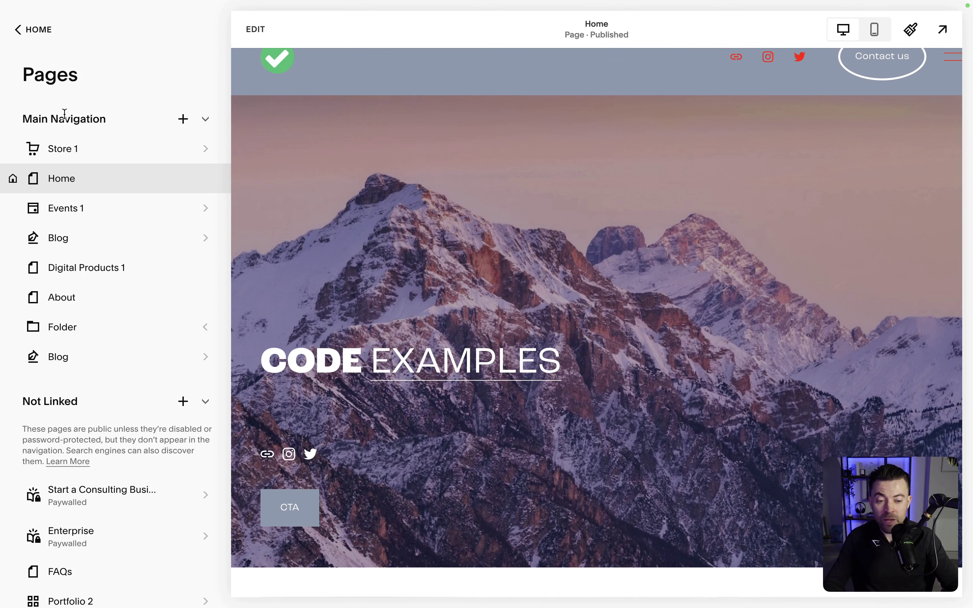
pyautogui.click(182, 120)
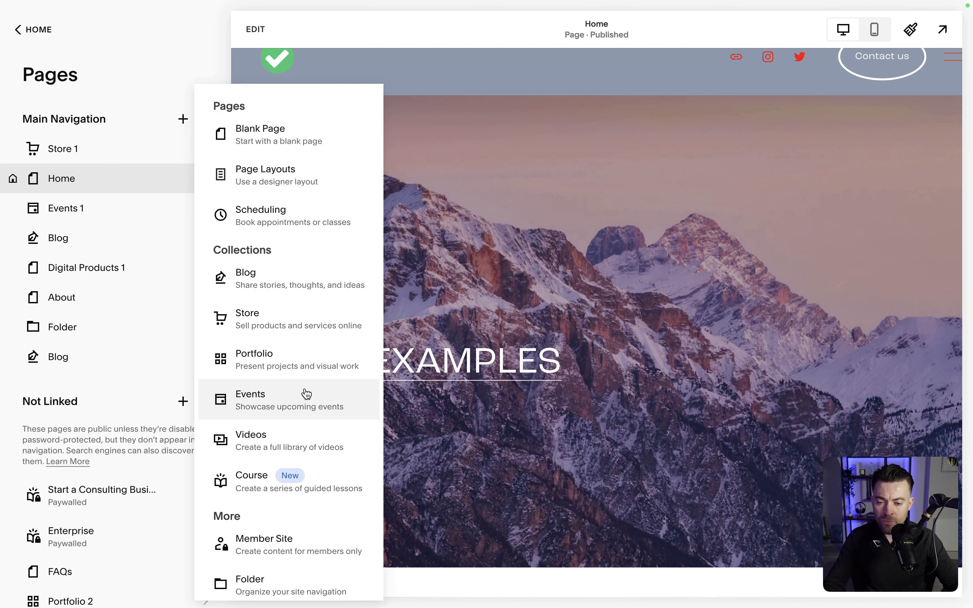
pyautogui.click(281, 180)
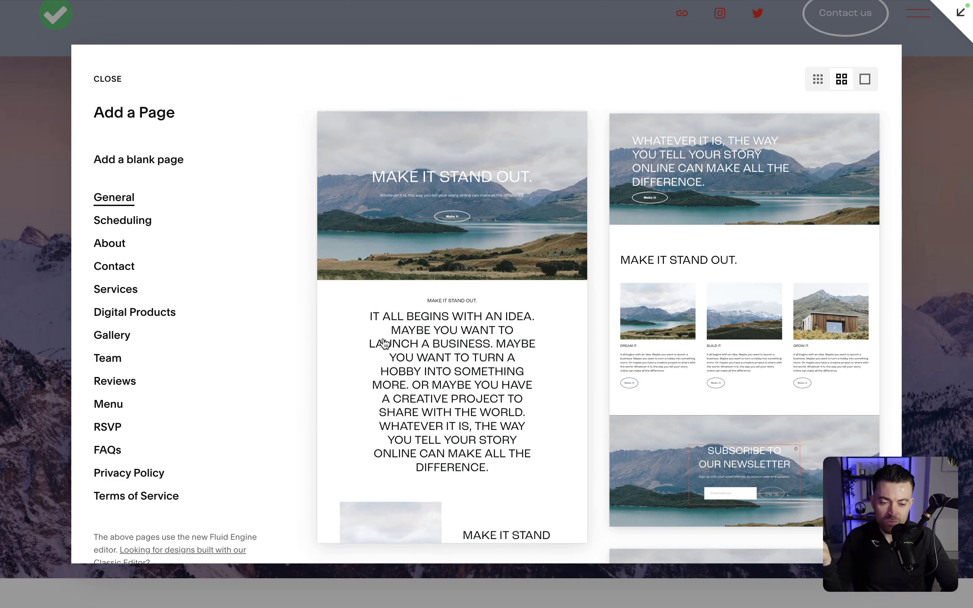
pyautogui.click(384, 343)
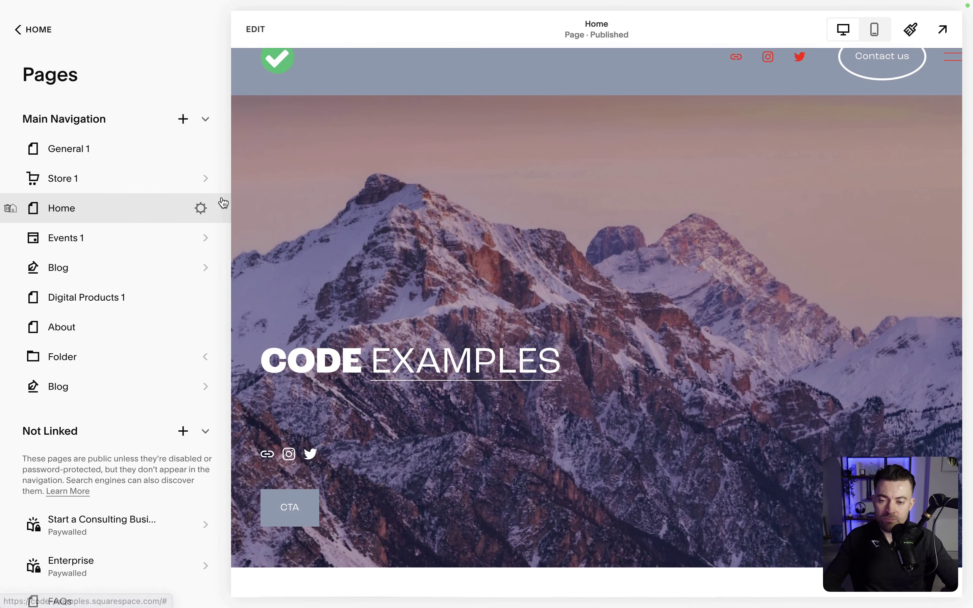
pyautogui.write('Donati')
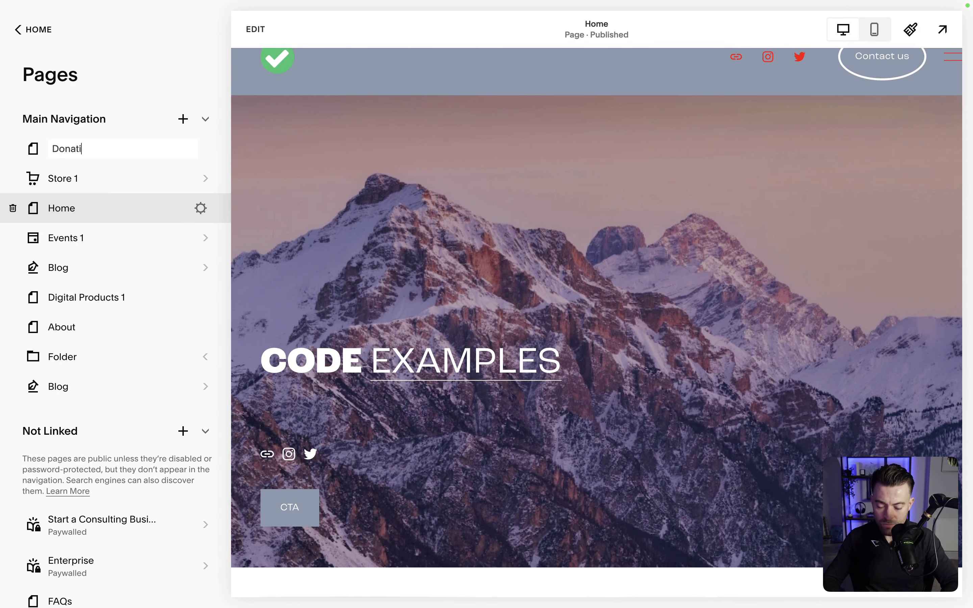
pyautogui.press('Return')
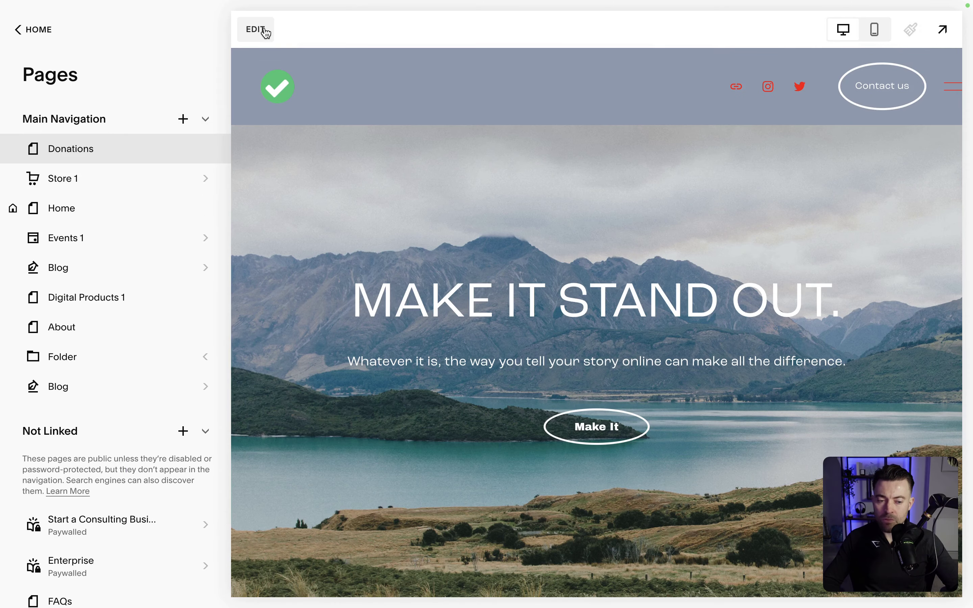
# Step: Replace the intro paragraph with 'PLEASE DONATE TO OUR CAUSE' and drag the section taller
pyautogui.click(255, 29)
pyautogui.scroll(-10, 496, 313)
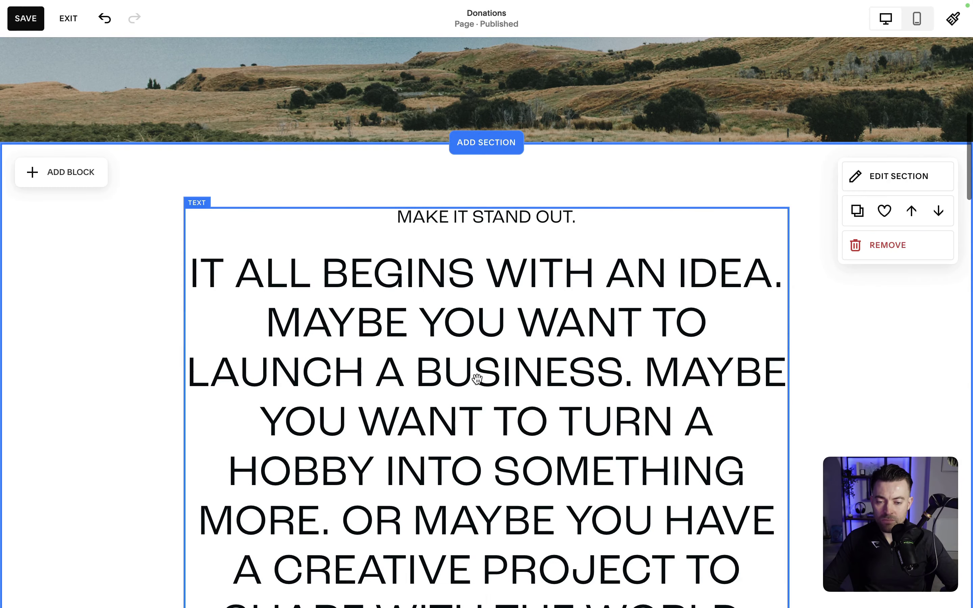
pyautogui.tripleClick(478, 379)
pyautogui.write('PLEAES DO')
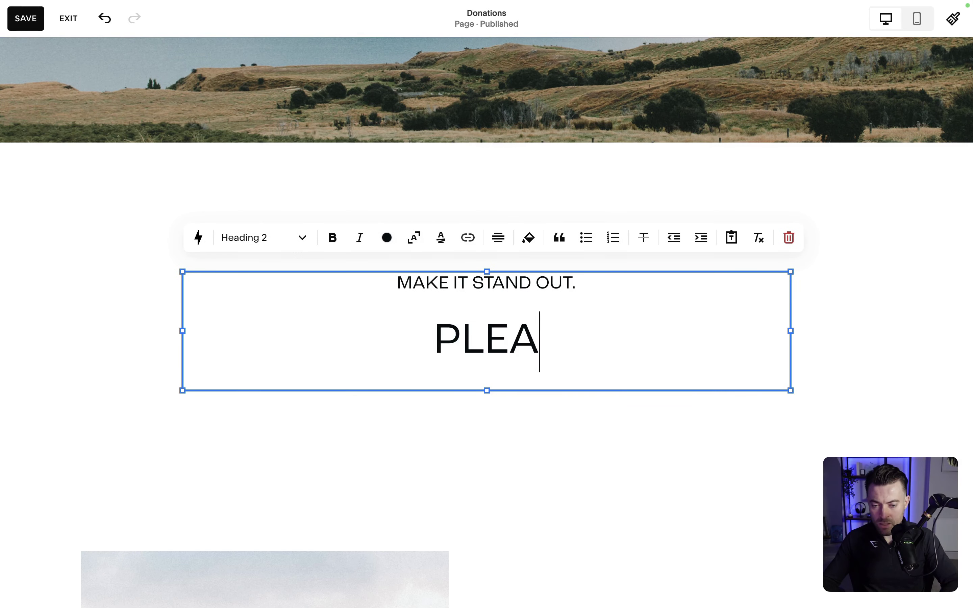
pyautogui.press('BackSpace')
pyautogui.press('BackSpace')
pyautogui.press('BackSpace')
pyautogui.press('BackSpace')
pyautogui.write('SE ')
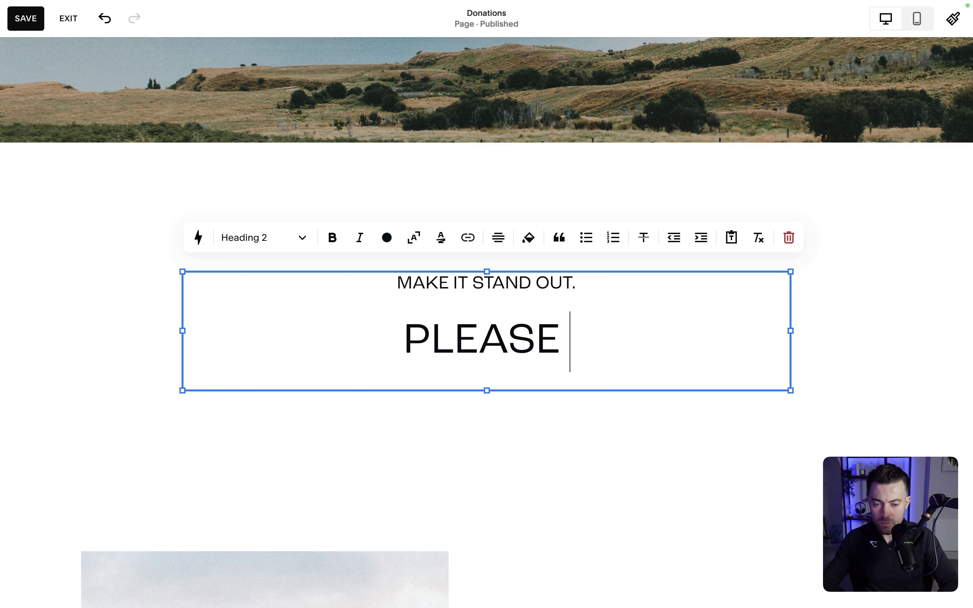
pyautogui.write('DONATE TO OUR ')
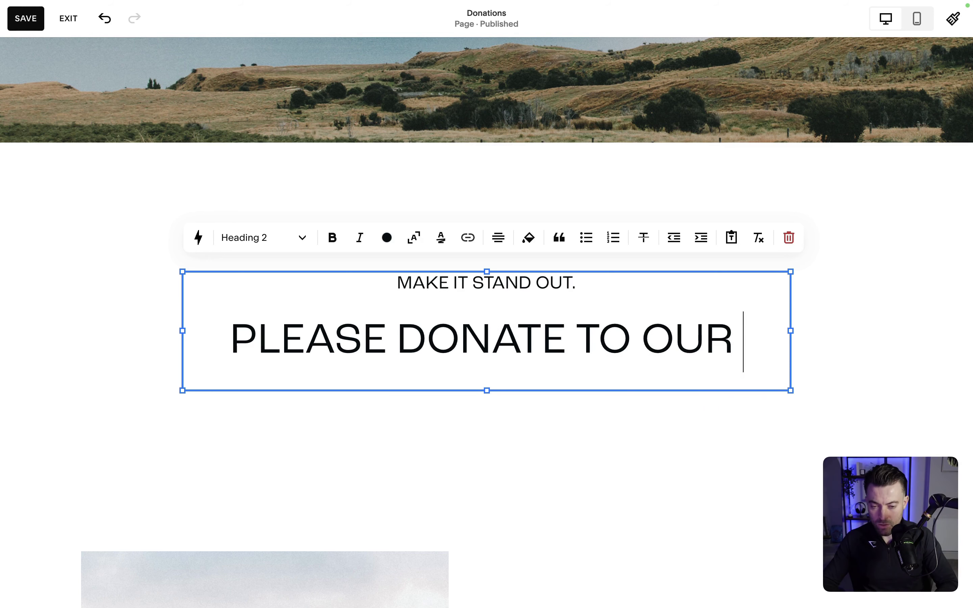
pyautogui.write('CAUSE')
pyautogui.click(539, 454)
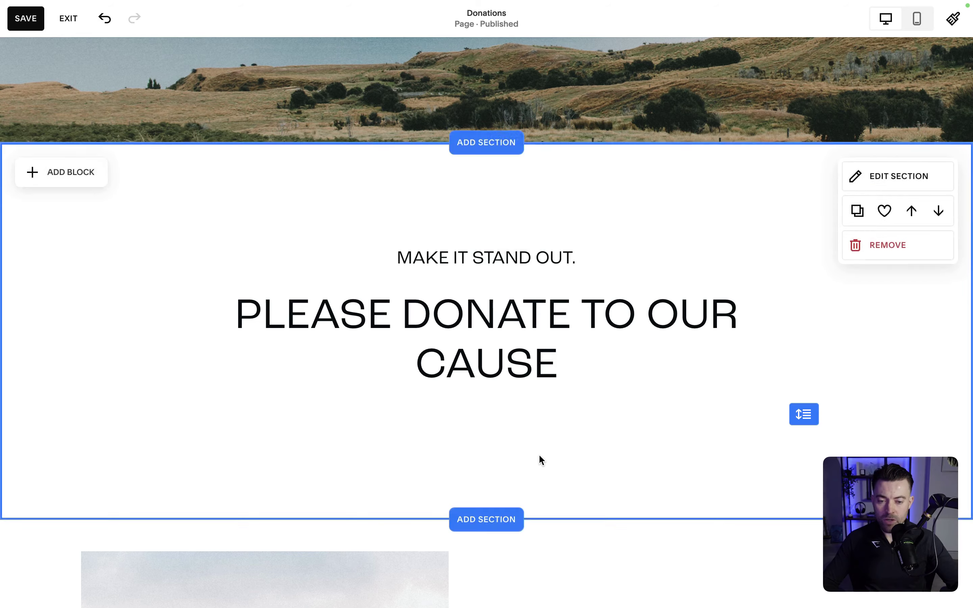
pyautogui.scroll(-6, 669, 209)
pyautogui.moveTo(796, 158); pyautogui.dragTo(800, 298)
# Step: Insert a Donation block under the heading and set its Button Alignment to center
pyautogui.click(64, 68)
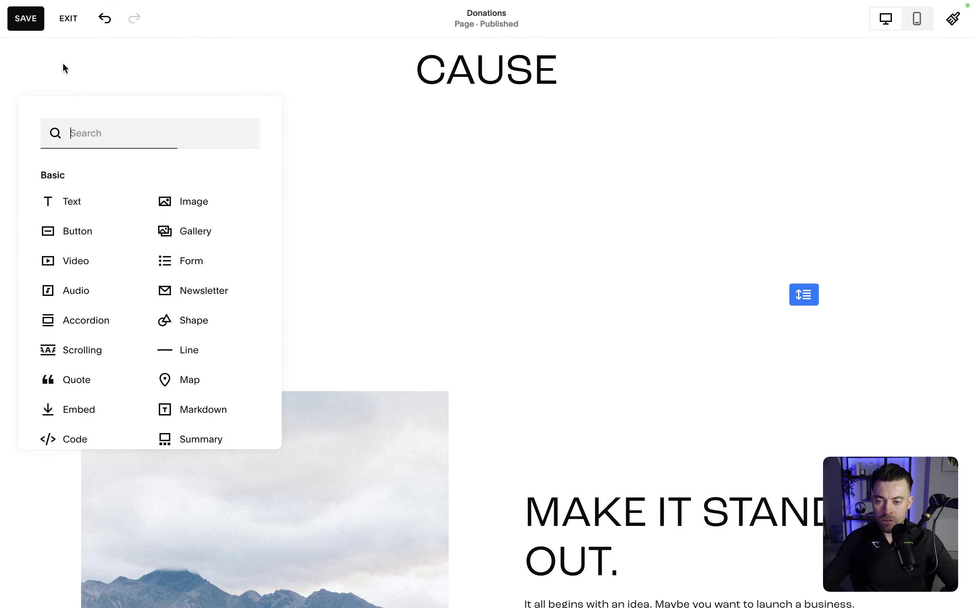
pyautogui.write('donat')
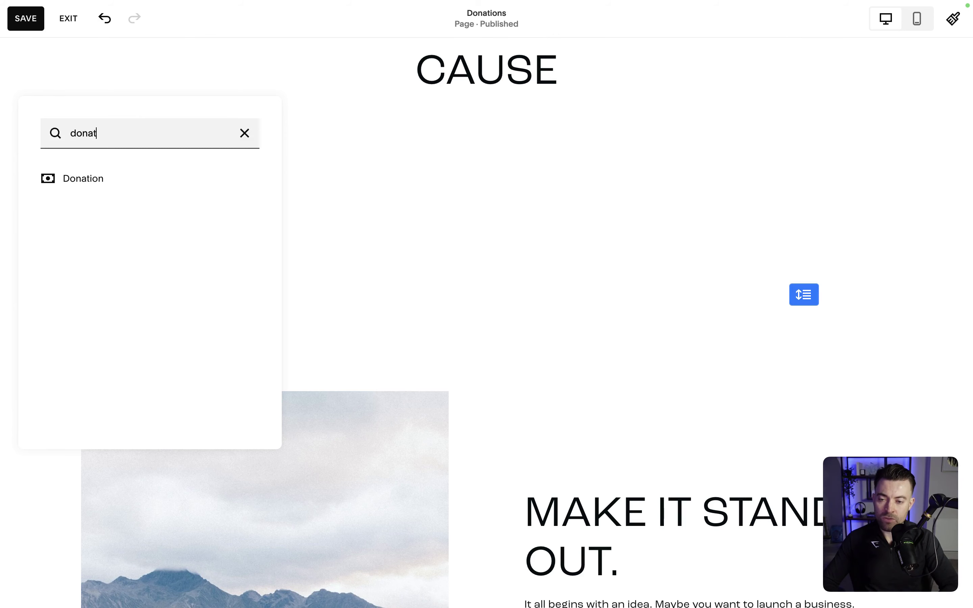
pyautogui.click(101, 177)
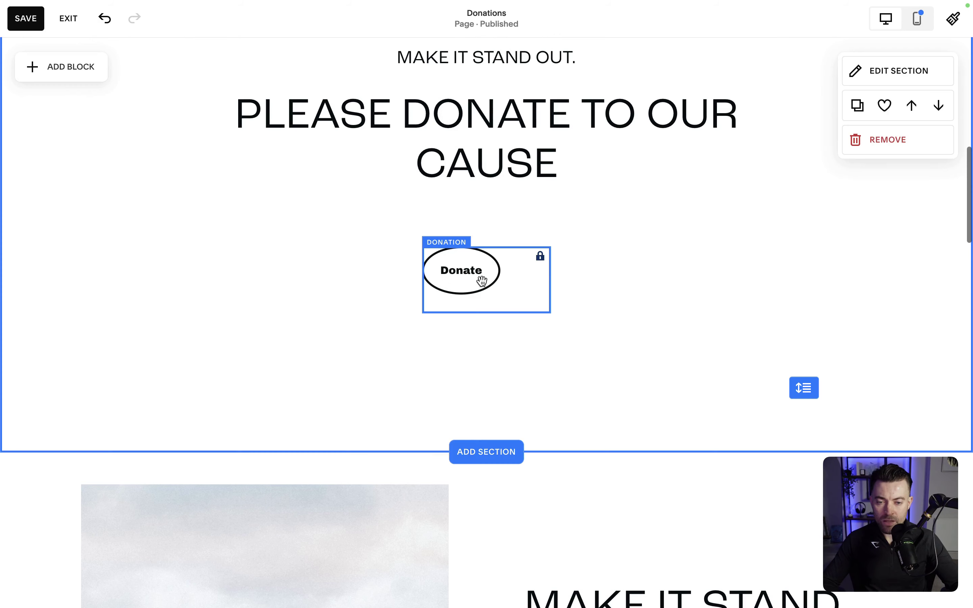
pyautogui.click(482, 278)
pyautogui.doubleClick(470, 285)
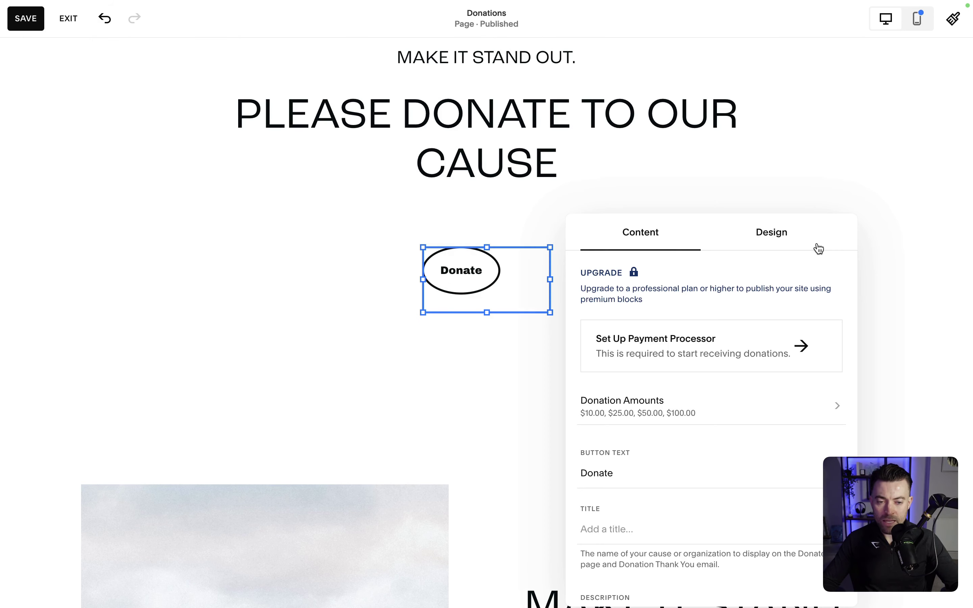
pyautogui.click(773, 233)
pyautogui.click(726, 294)
pyautogui.click(452, 319)
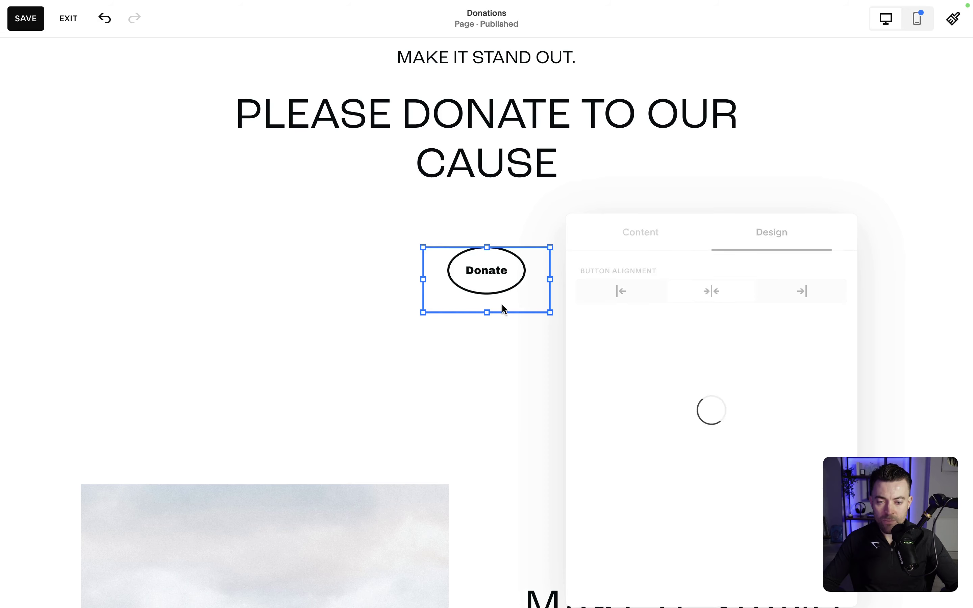
pyautogui.click(618, 288)
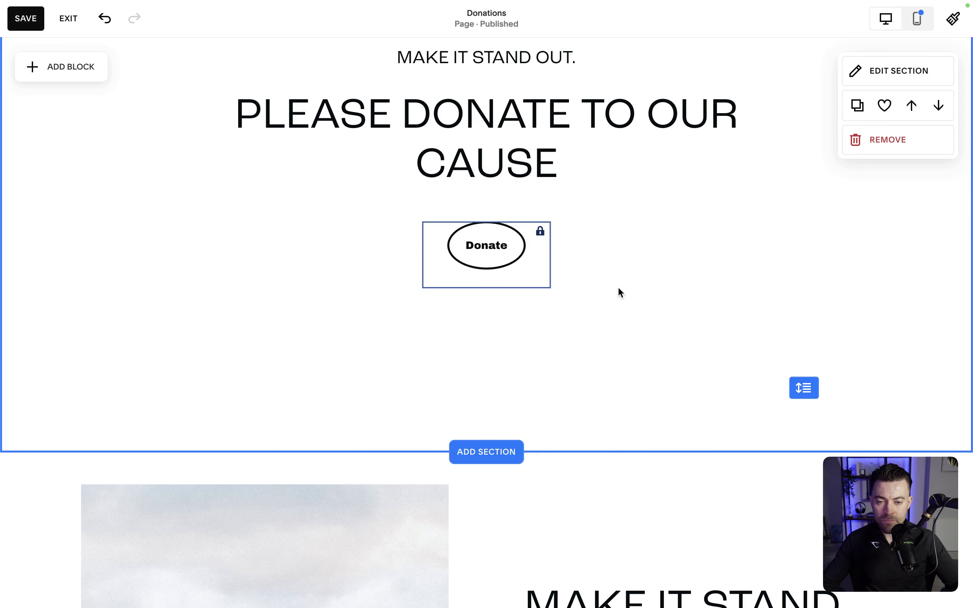
# Step: Reopen the Donation block settings and highlight the Professional plan requirement in the upgrade notice
pyautogui.doubleClick(530, 243)
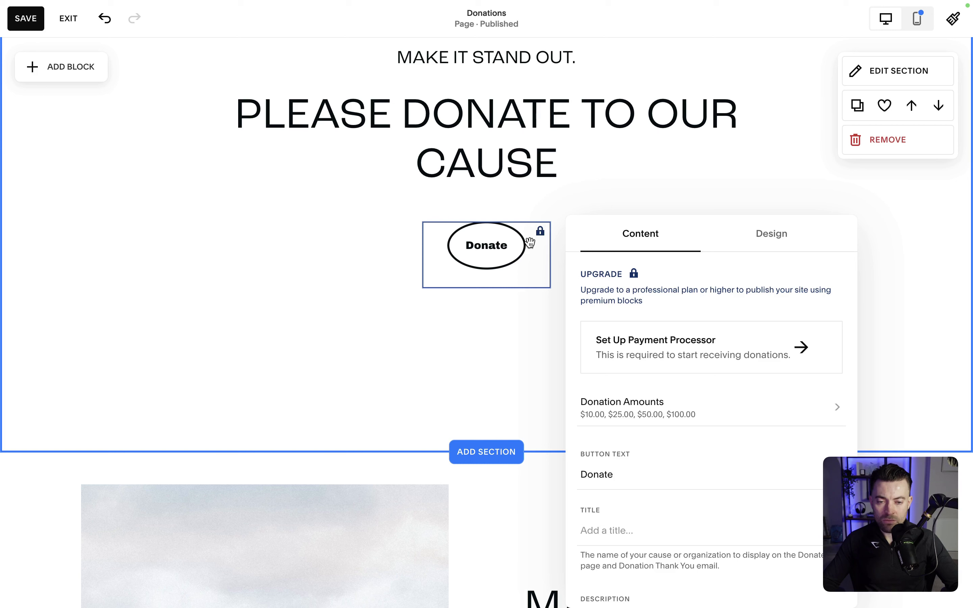
pyautogui.moveTo(664, 291); pyautogui.dragTo(720, 290)
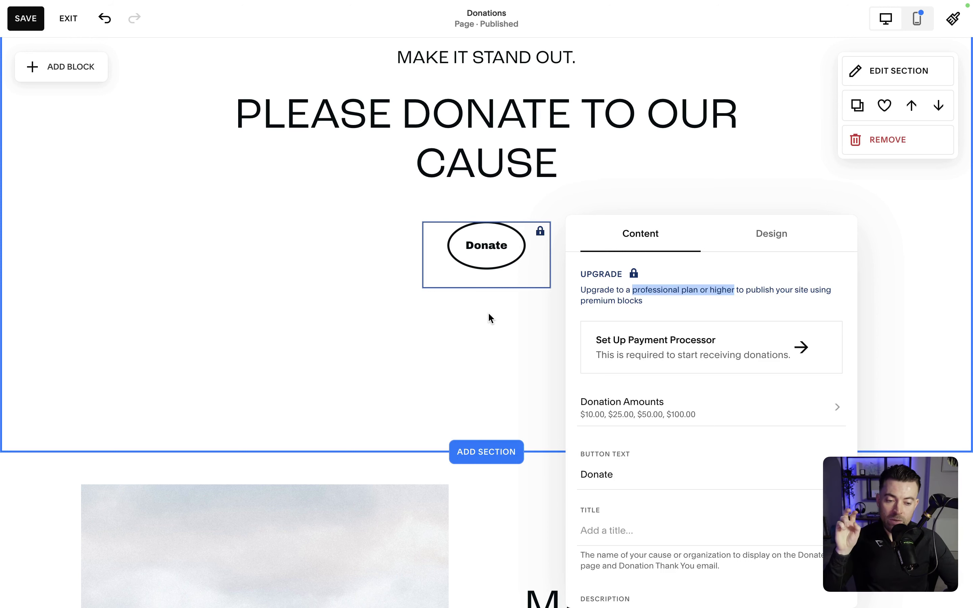
pyautogui.moveTo(632, 290); pyautogui.dragTo(671, 290)
pyautogui.click(686, 289)
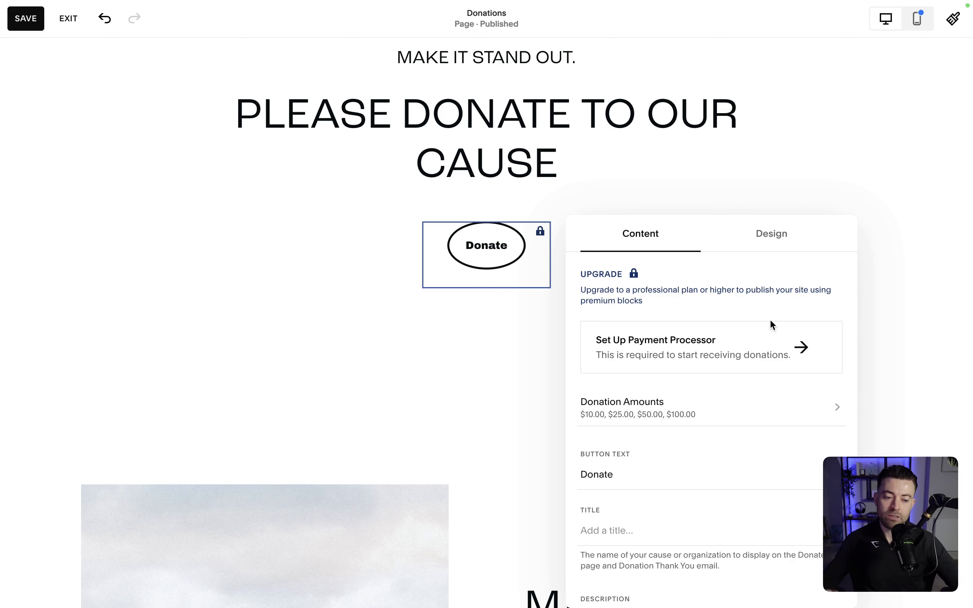
pyautogui.doubleClick(653, 289)
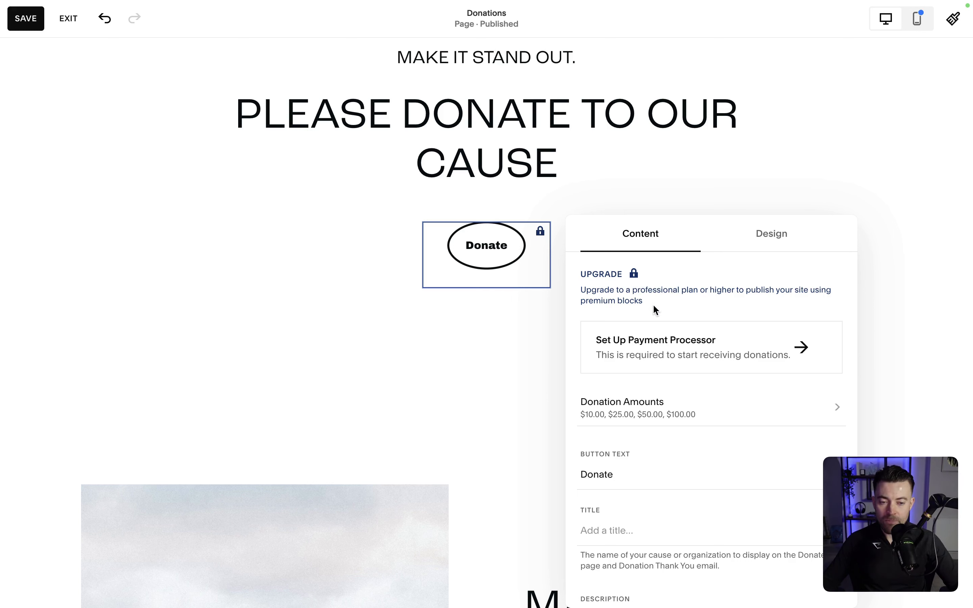
# Step: Toggle Button Alignment to left and back to center, then return to Content settings
pyautogui.click(778, 230)
pyautogui.click(627, 300)
pyautogui.click(696, 297)
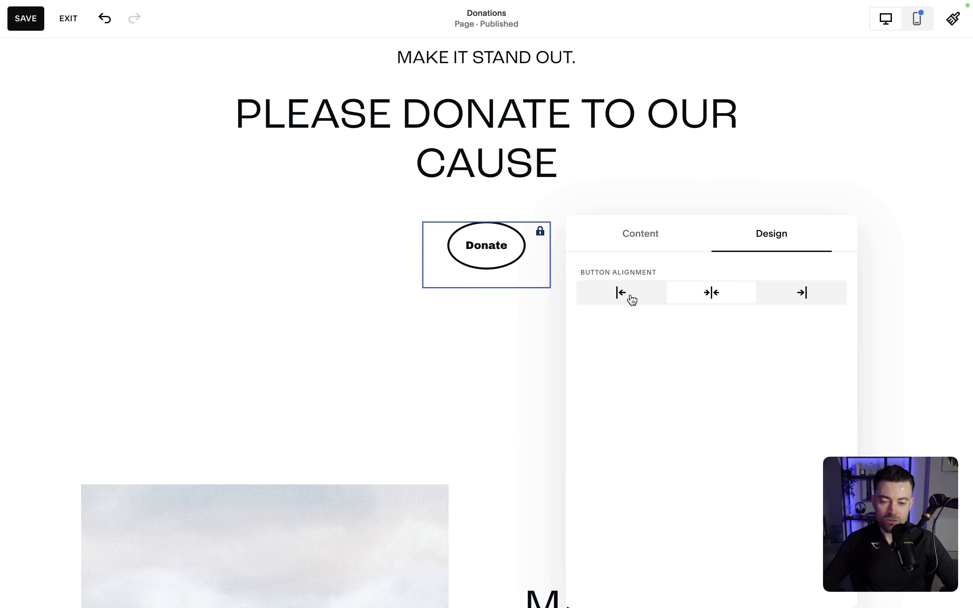
pyautogui.click(634, 244)
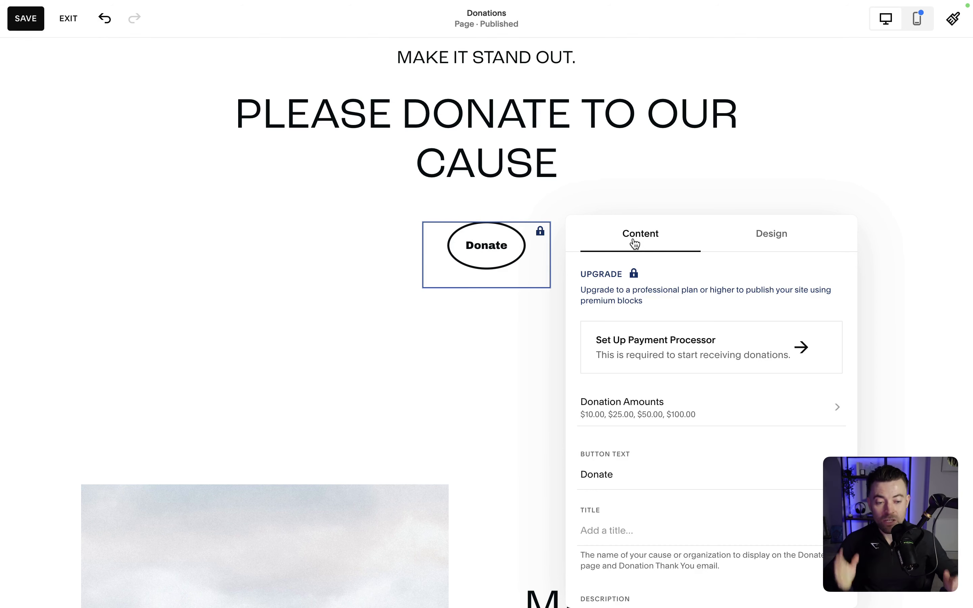
pyautogui.scroll(-1, 679, 278)
pyautogui.scroll(-2, 678, 277)
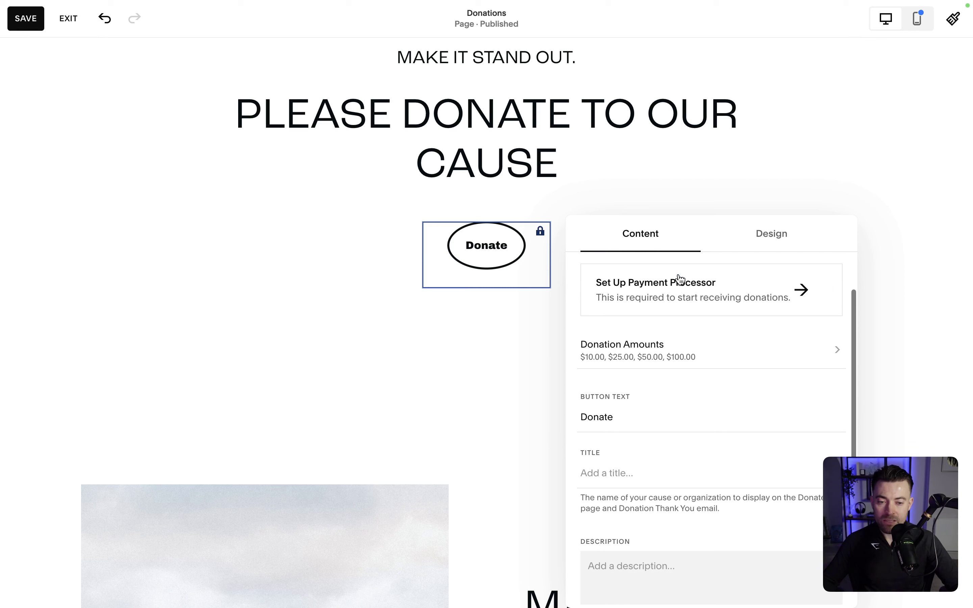
# Step: In Donation Amounts, add a new row and then delete the empty $0.00 amount
pyautogui.click(622, 361)
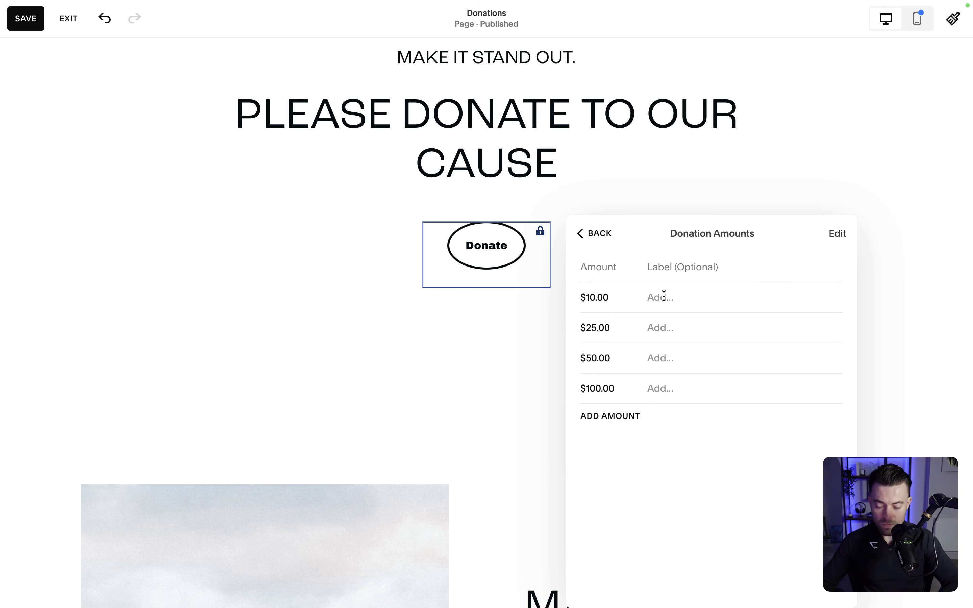
pyautogui.write('Silver')
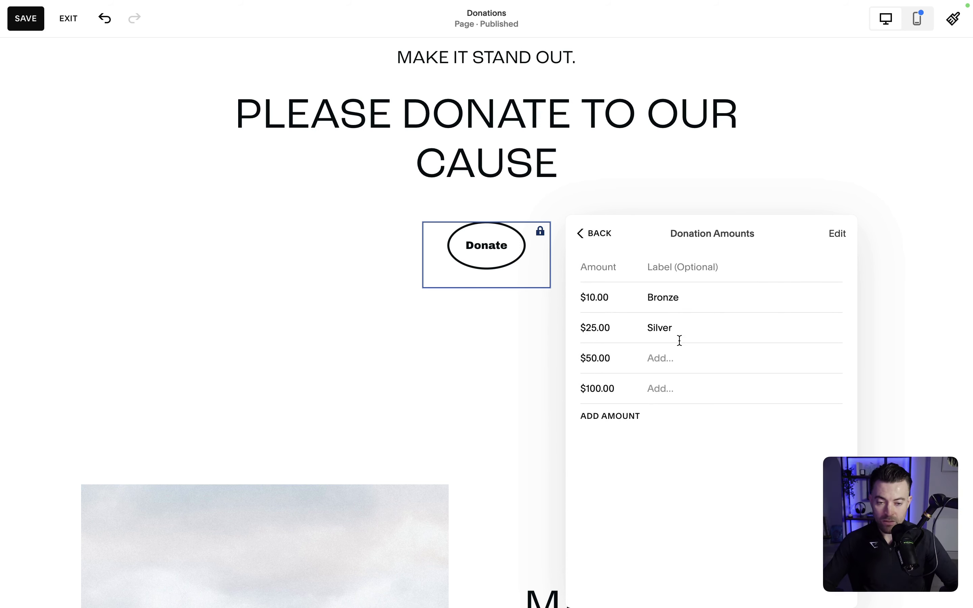
pyautogui.write('Gold')
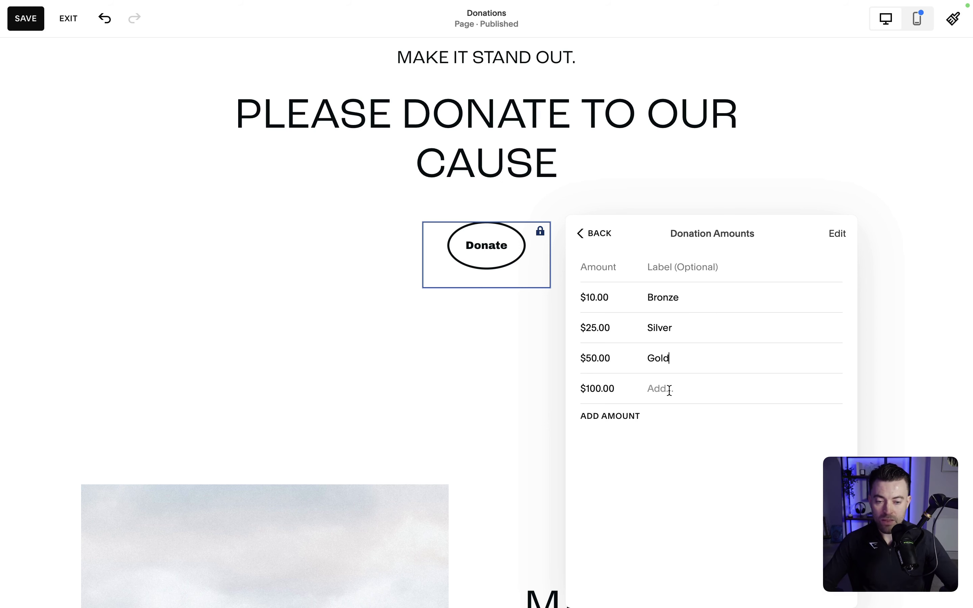
pyautogui.write('Platinum')
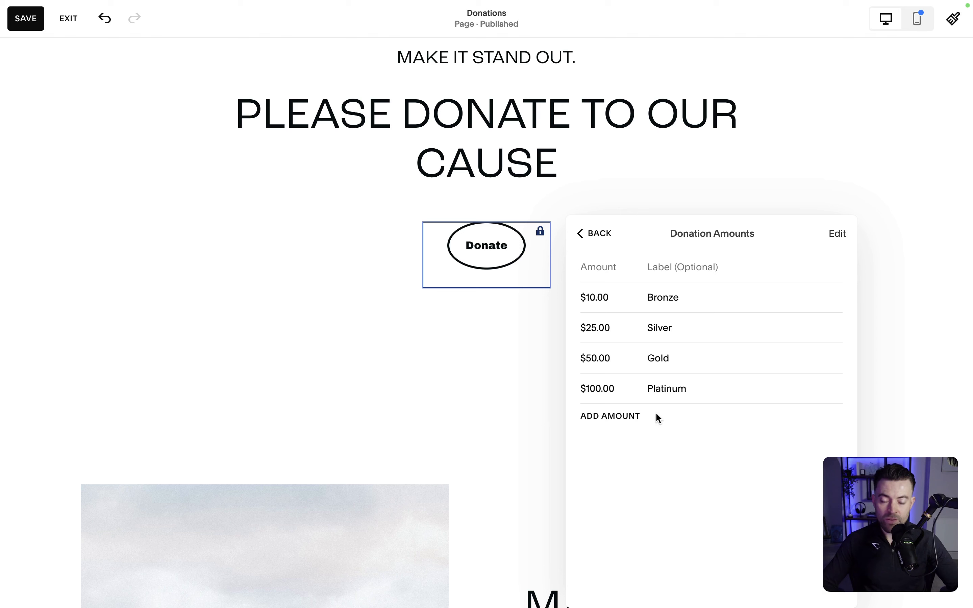
pyautogui.click(634, 418)
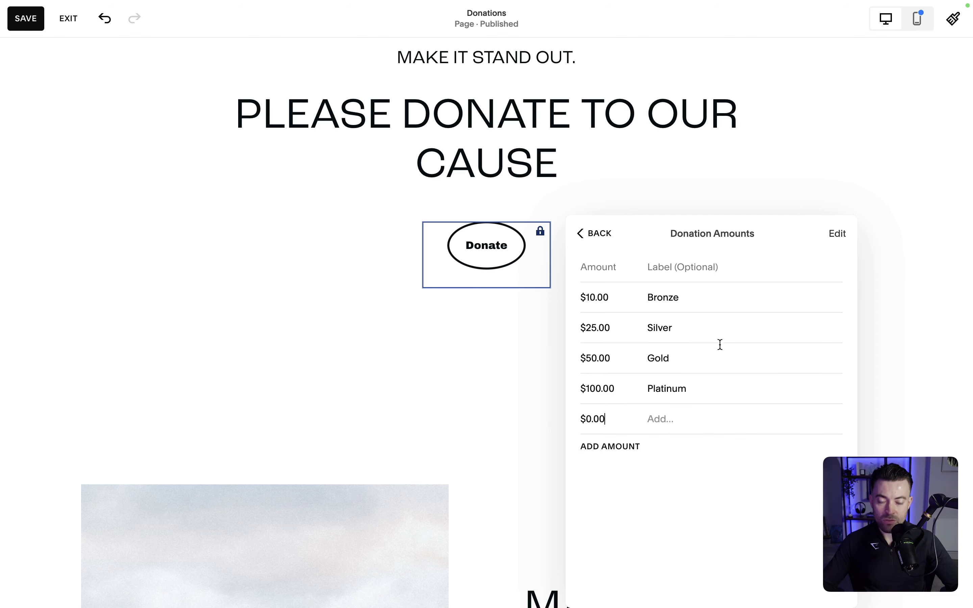
pyautogui.click(838, 237)
pyautogui.click(578, 420)
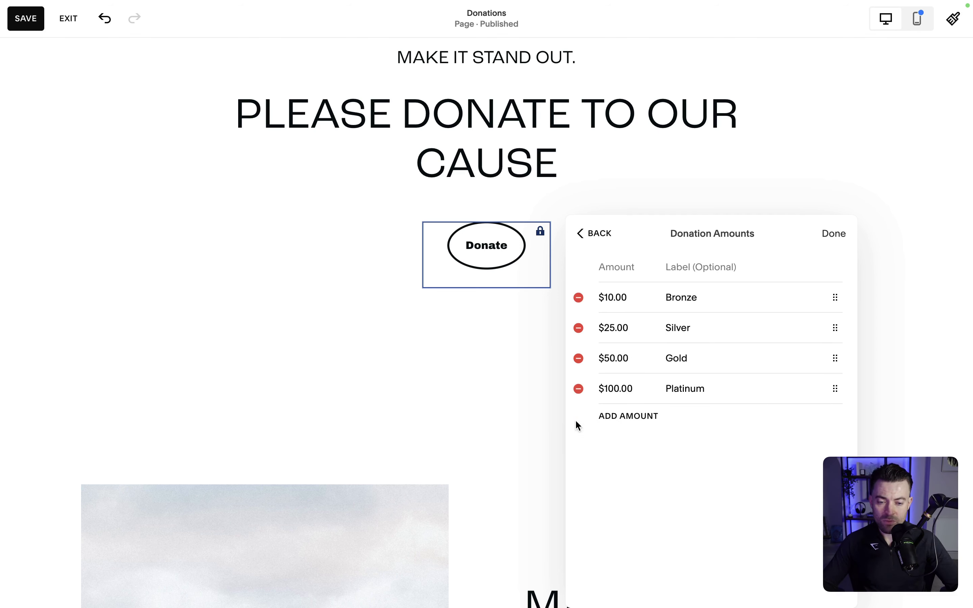
pyautogui.click(838, 234)
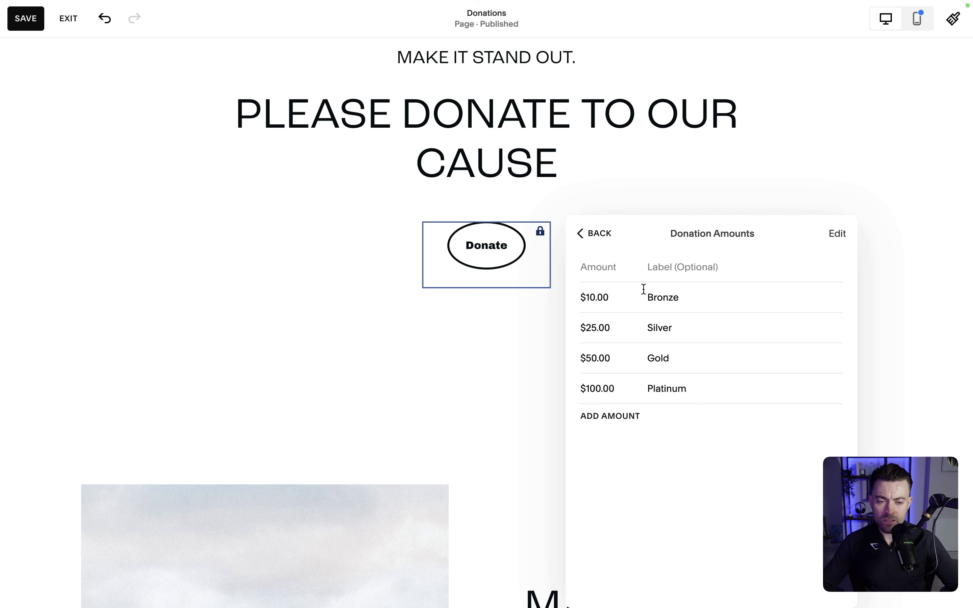
# Step: Change the Bronze amount from $10.00 to 5 and finish editing the amounts
pyautogui.doubleClick(594, 299)
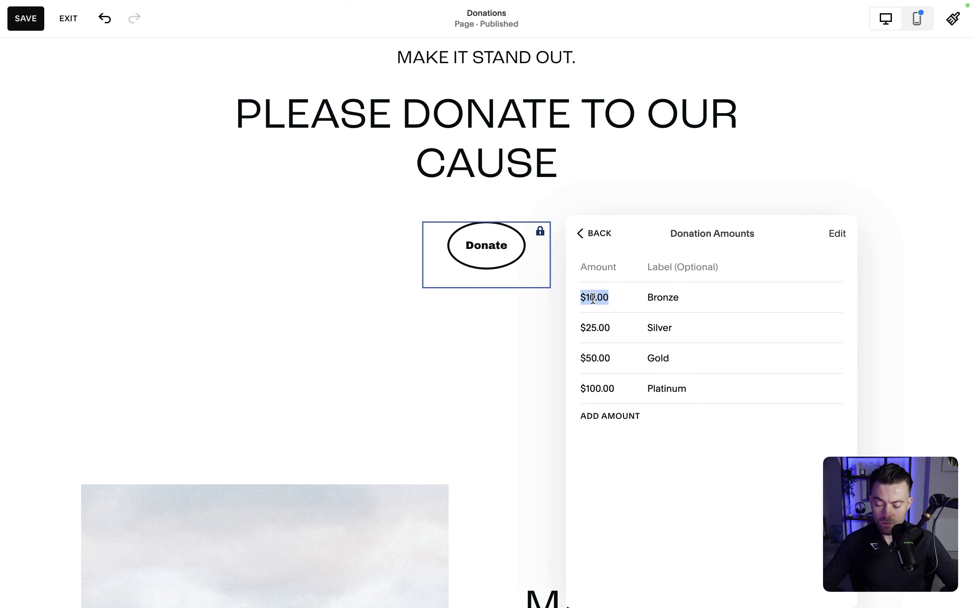
pyautogui.write('5')
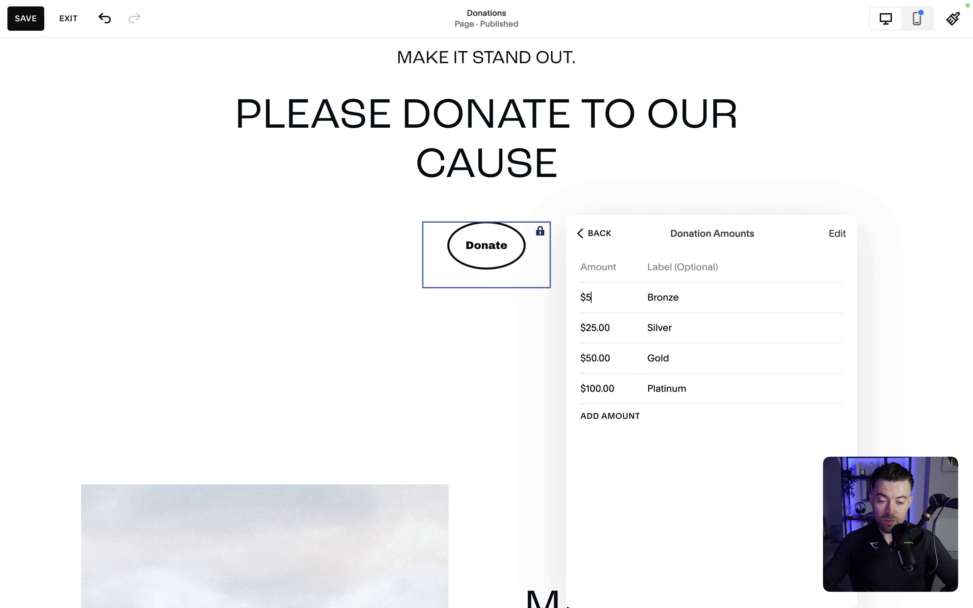
pyautogui.click(843, 233)
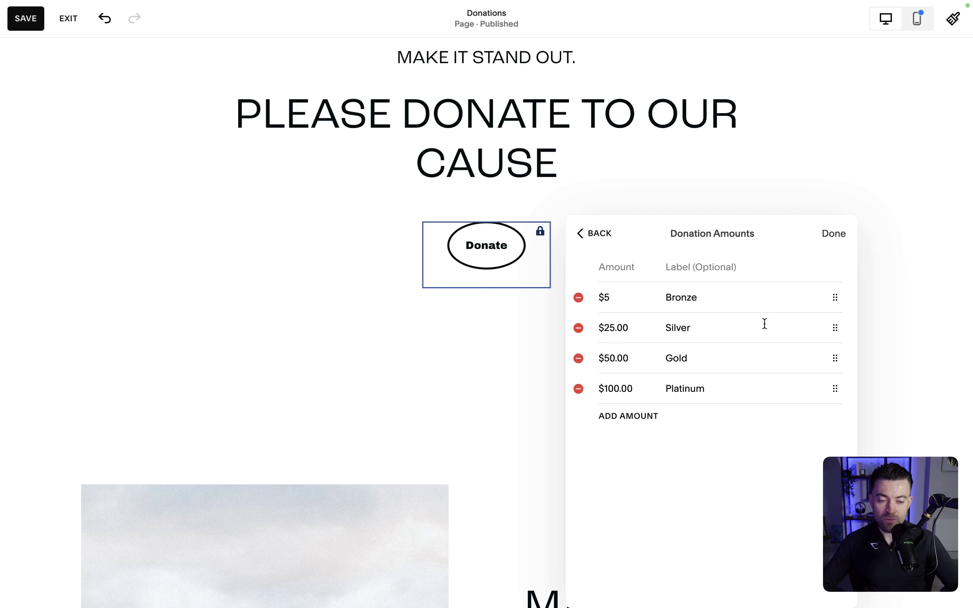
pyautogui.moveTo(836, 390)
pyautogui.mouseDown()
pyautogui.moveTo(840, 280)
pyautogui.moveTo(837, 396)
pyautogui.mouseUp()
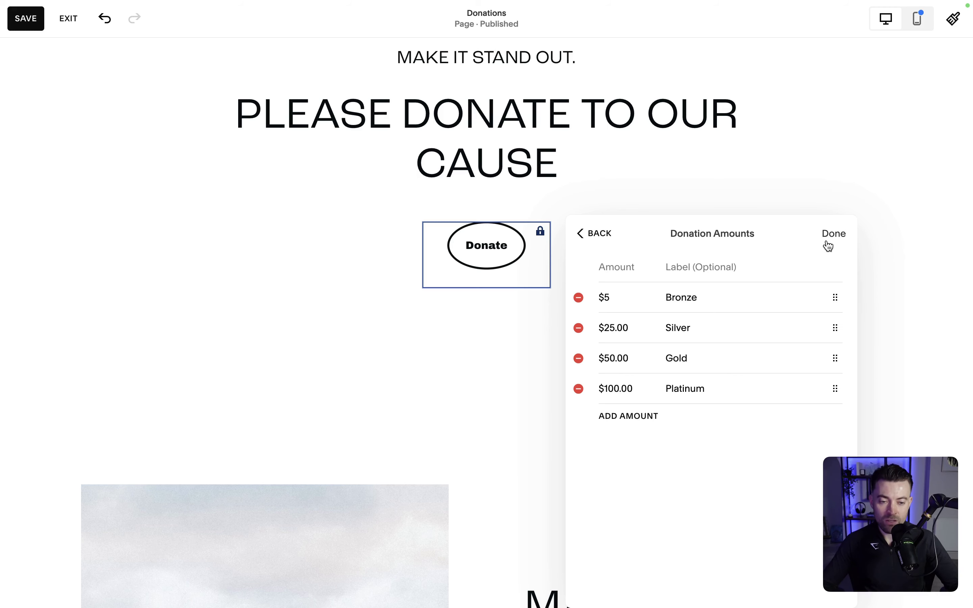
pyautogui.click(827, 242)
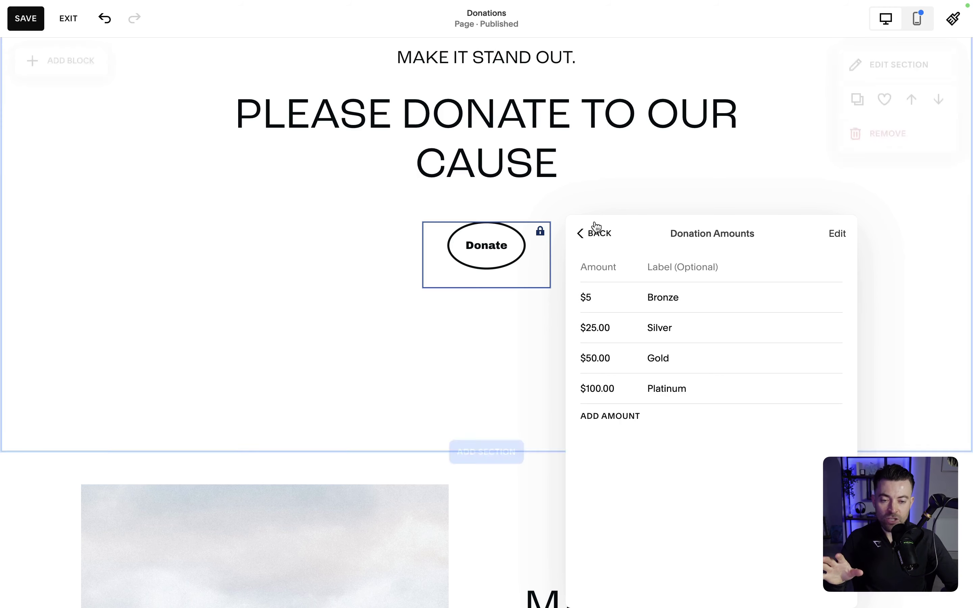
# Step: Change the donation button text from Donate to 'Donate here'
pyautogui.click(594, 233)
pyautogui.doubleClick(615, 358)
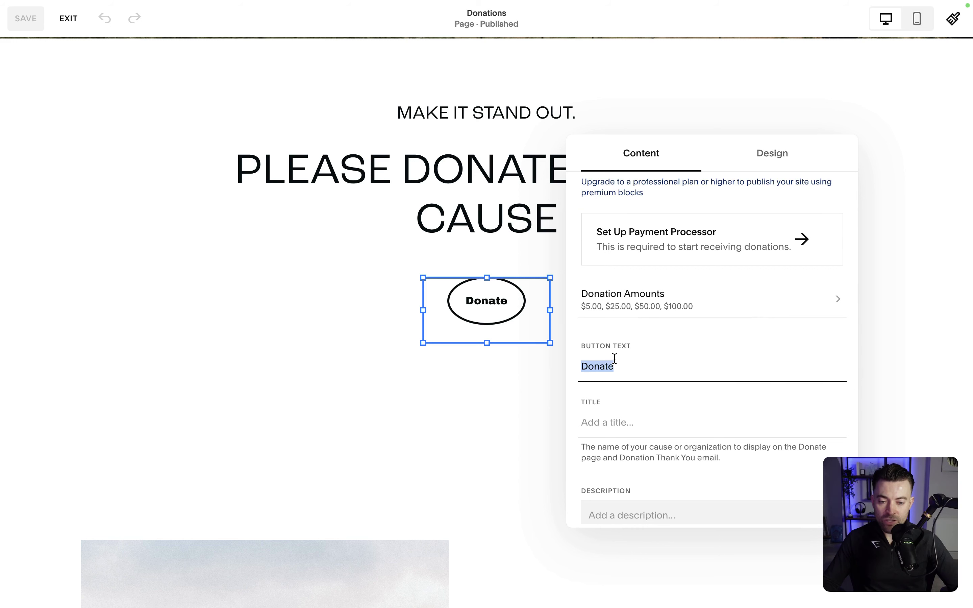
pyautogui.write('Donate here')
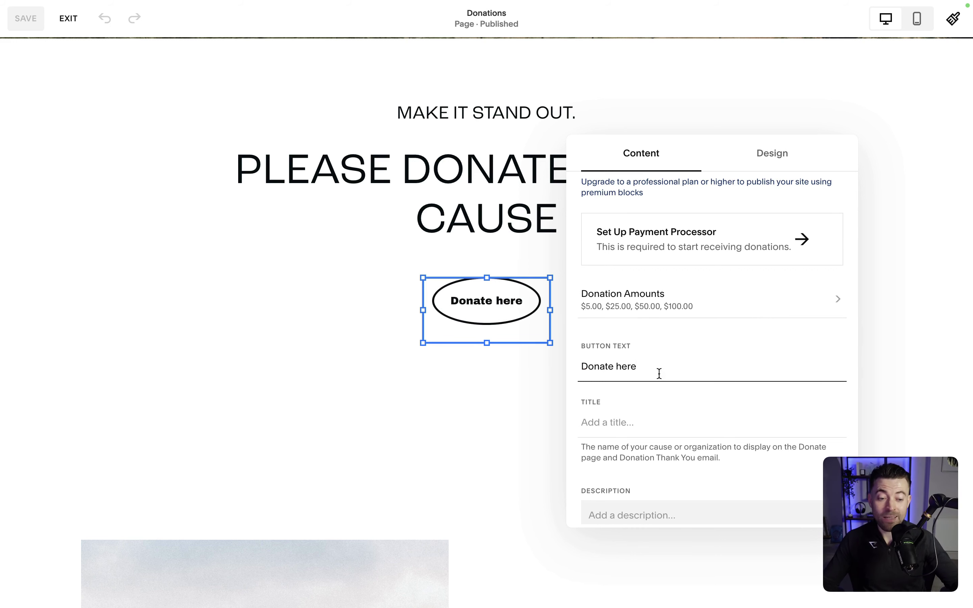
pyautogui.scroll(-2, 741, 418)
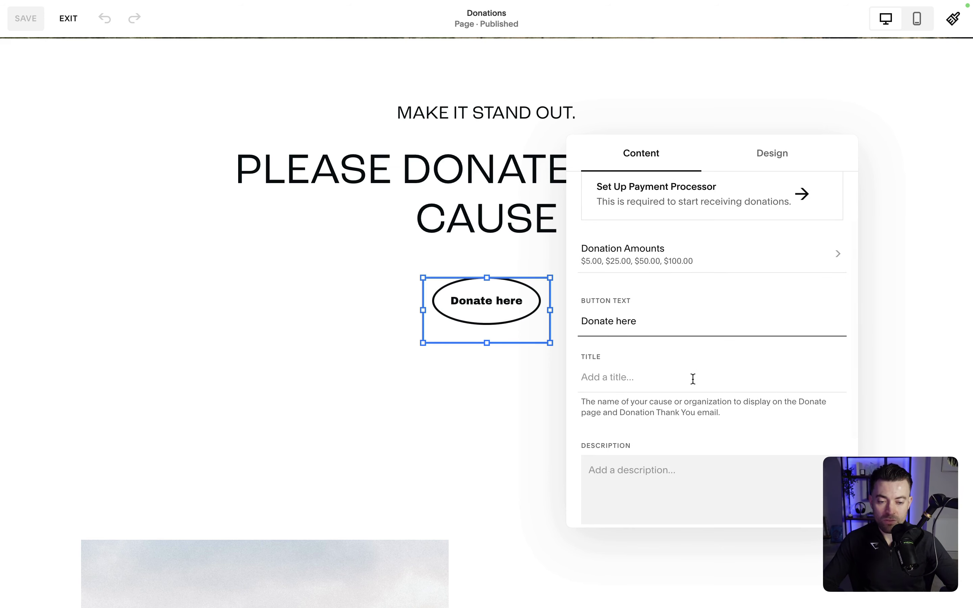
pyautogui.click(628, 369)
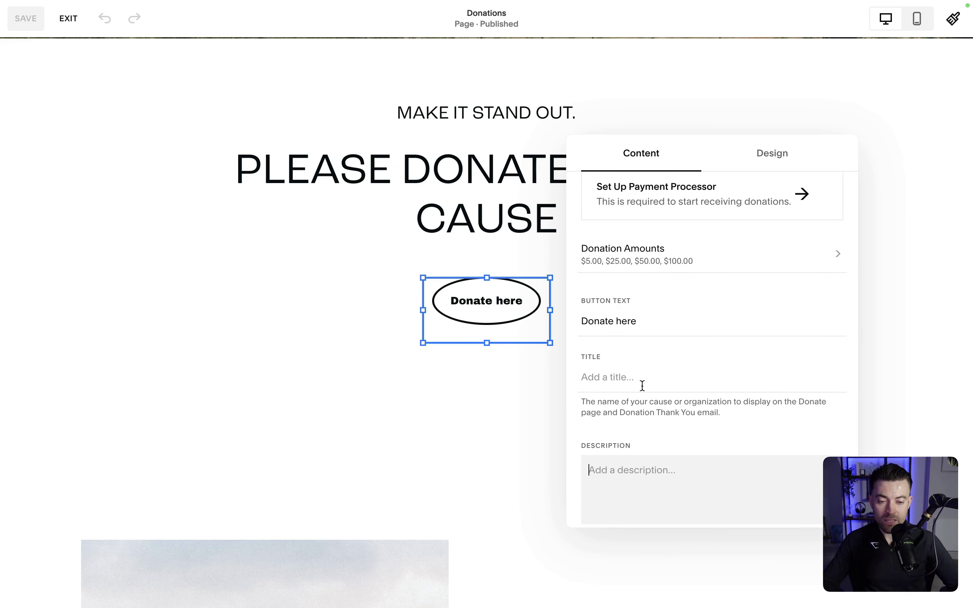
# Step: Enter the title 'Donate to our great cause' and description 'Lorem ipsum blah blah blah.'
pyautogui.click(637, 381)
pyautogui.write('Donate to our great cause')
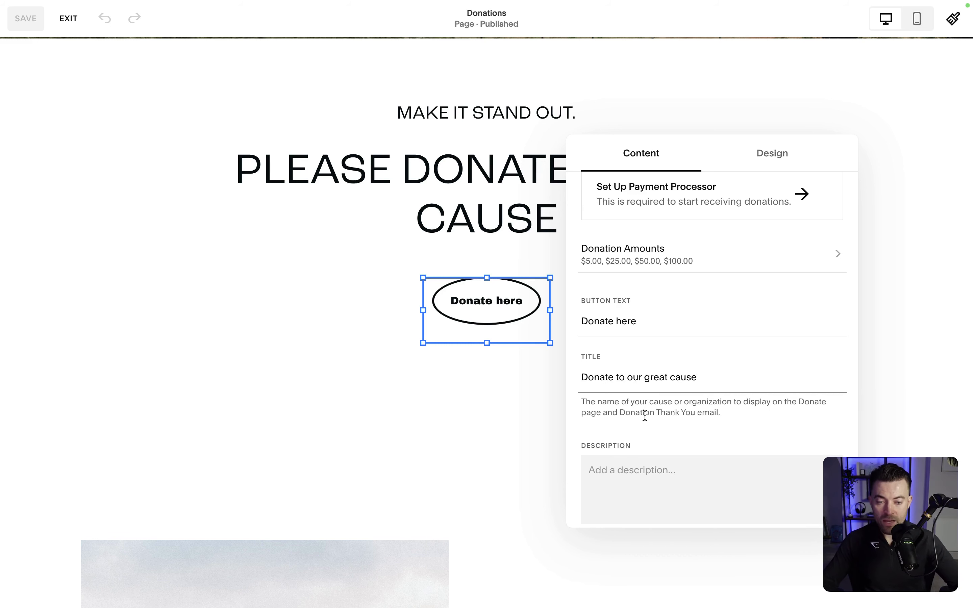
pyautogui.scroll(-3, 646, 417)
pyautogui.click(654, 391)
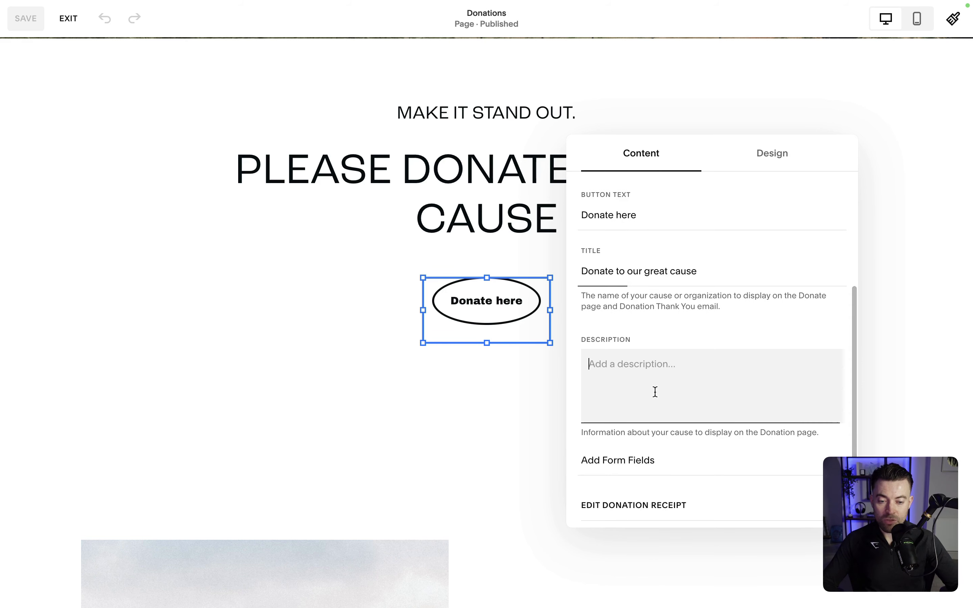
pyautogui.write('Lorem ipsum blah blah blah.')
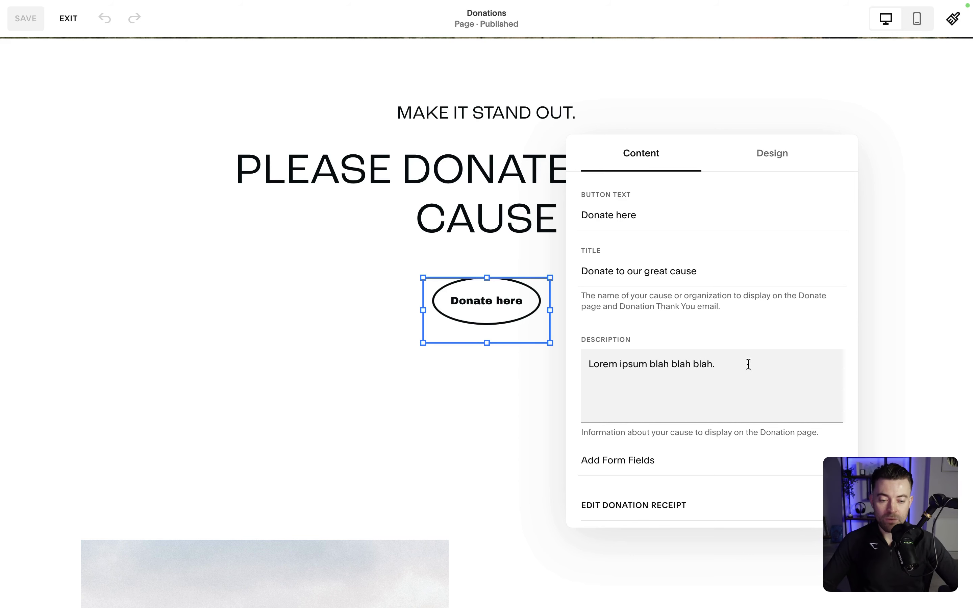
pyautogui.scroll(-1, 724, 367)
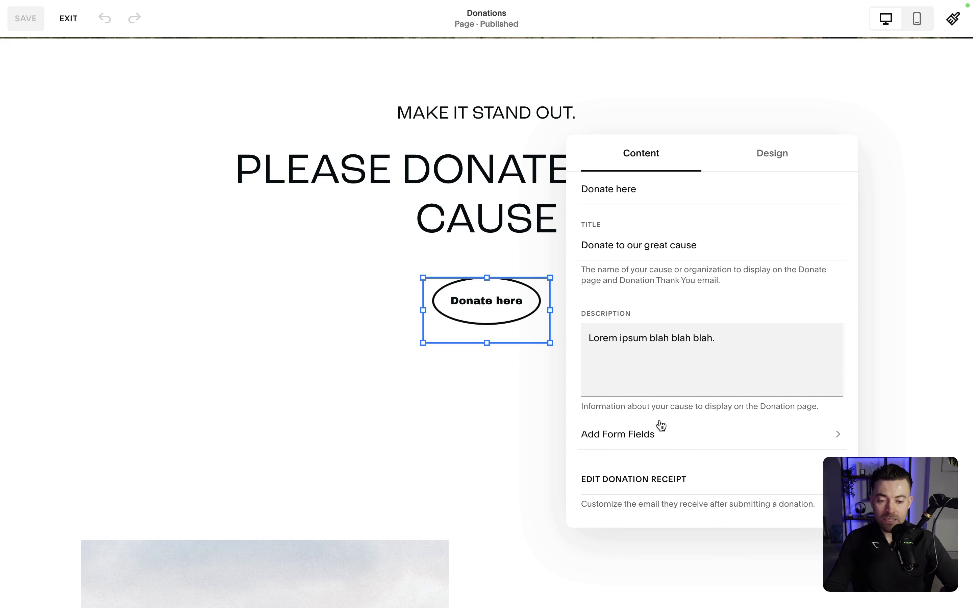
# Step: Add a required Text field labelled Name to the donation form
pyautogui.click(651, 433)
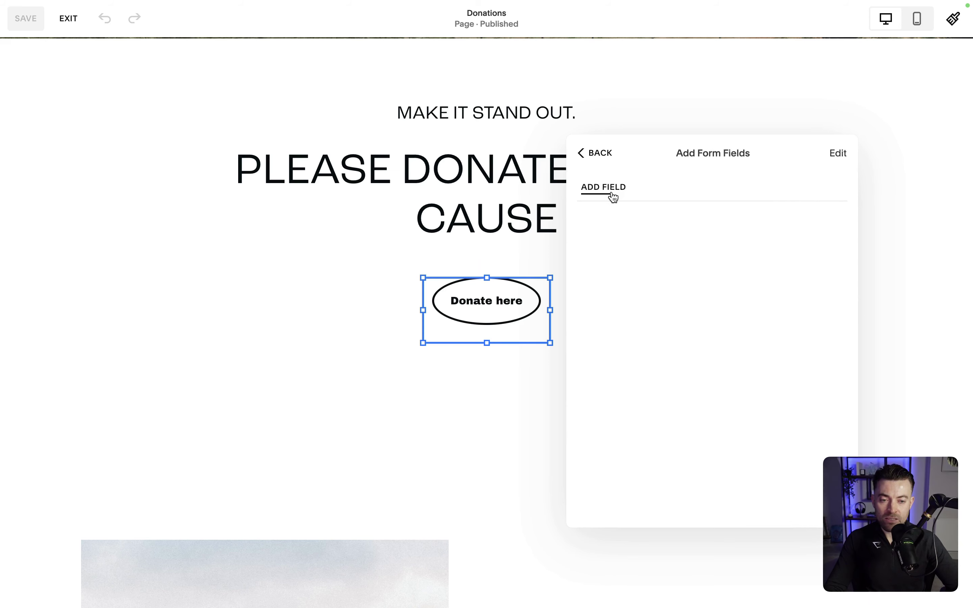
pyautogui.click(614, 197)
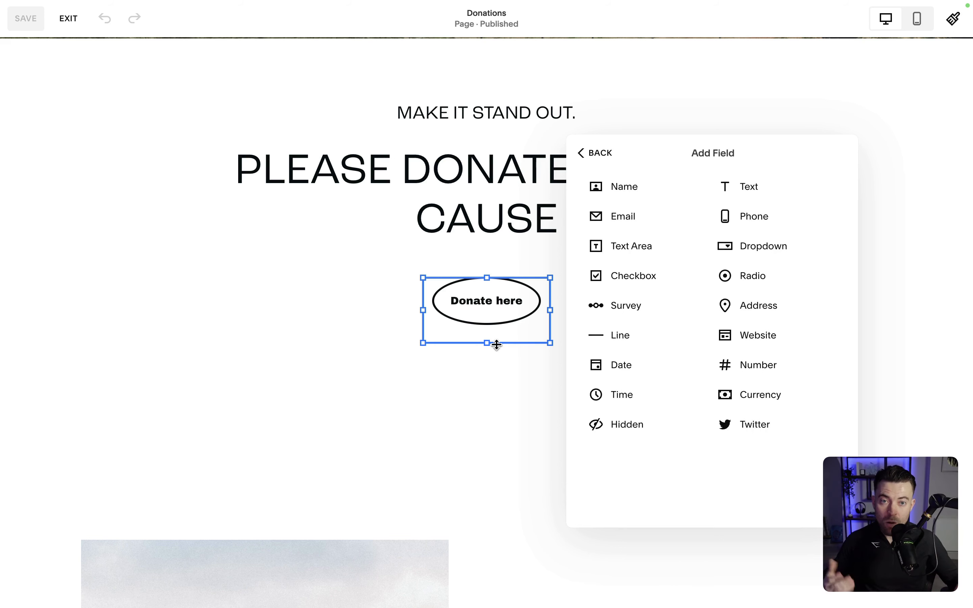
pyautogui.click(749, 185)
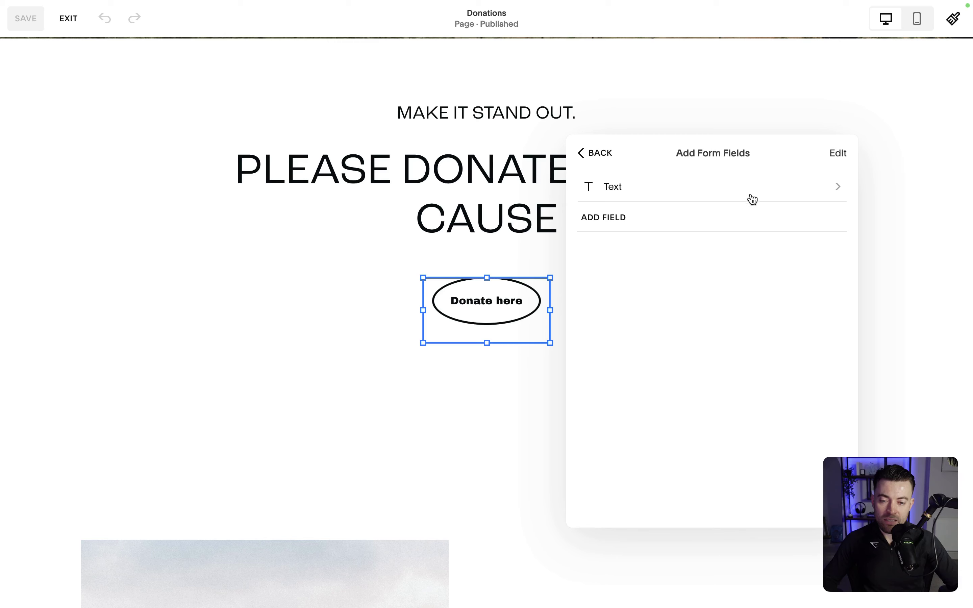
pyautogui.click(630, 190)
pyautogui.doubleClick(655, 194)
pyautogui.write('Name')
pyautogui.click(834, 369)
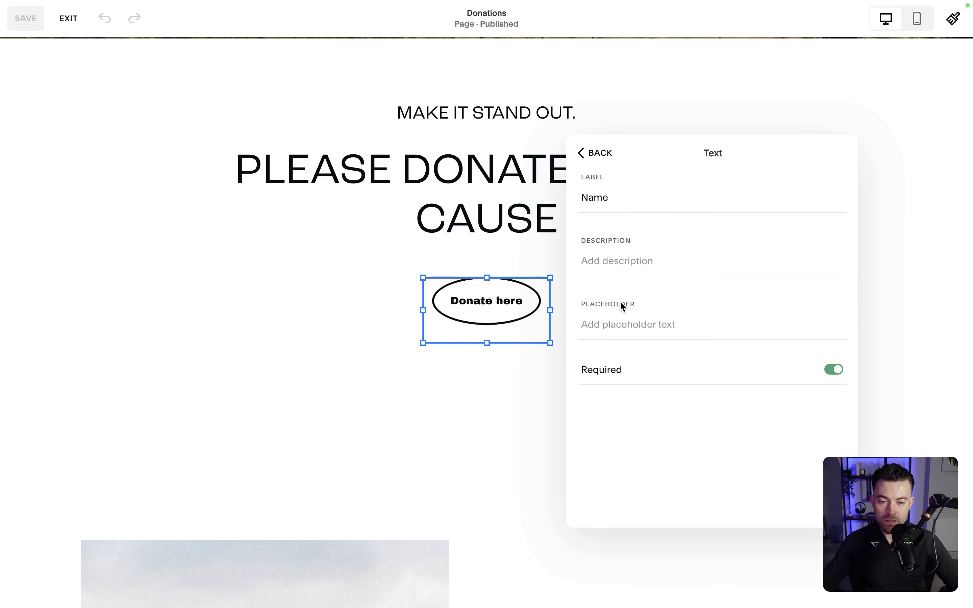
pyautogui.click(595, 153)
# Step: Add a required Email field to the form
pyautogui.click(601, 217)
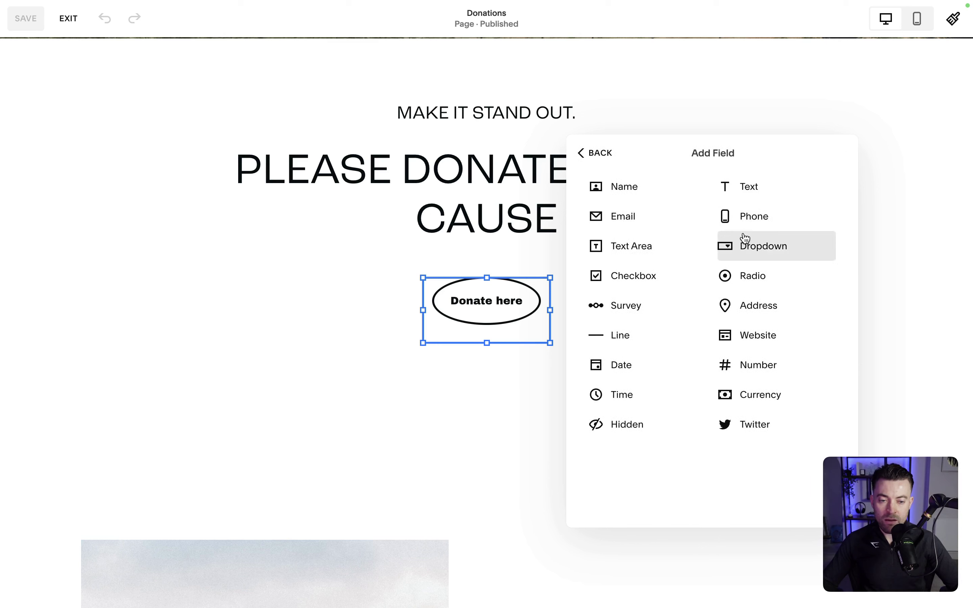
pyautogui.click(657, 226)
pyautogui.click(677, 217)
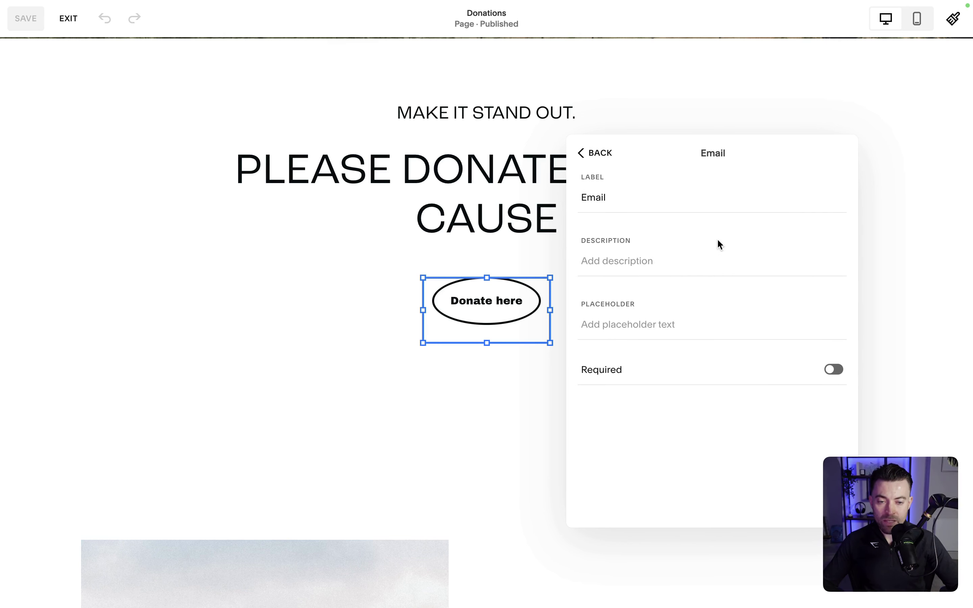
pyautogui.click(749, 368)
pyautogui.click(582, 153)
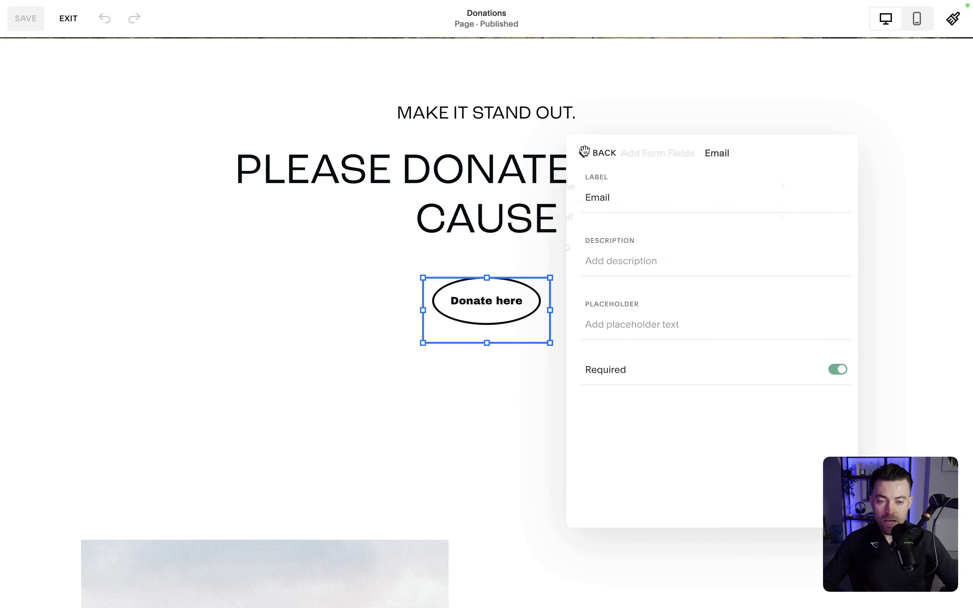
# Step: Add a Text Area field labelled 'Message (optional)' and return to the block's main settings
pyautogui.click(616, 256)
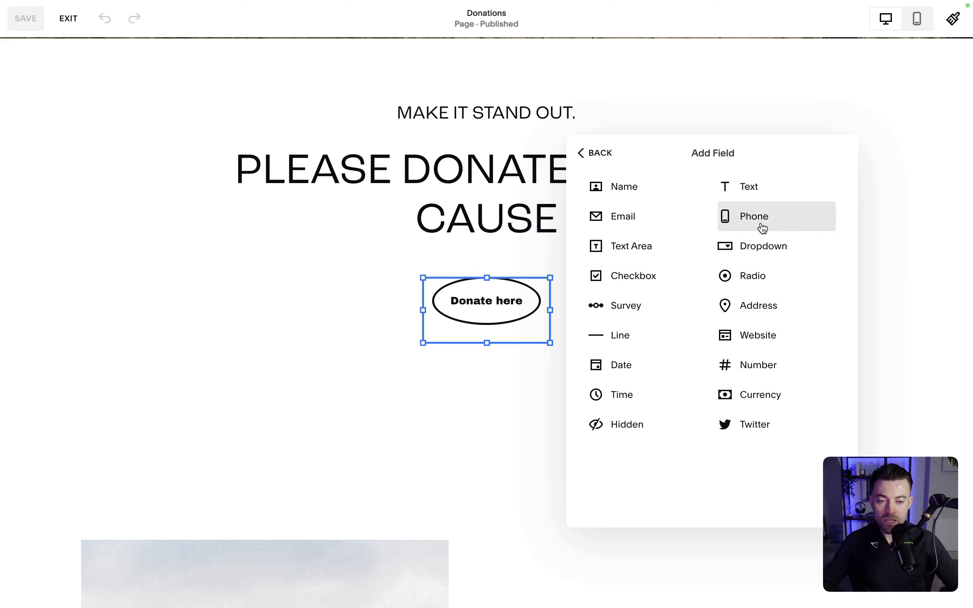
pyautogui.click(672, 281)
pyautogui.click(640, 248)
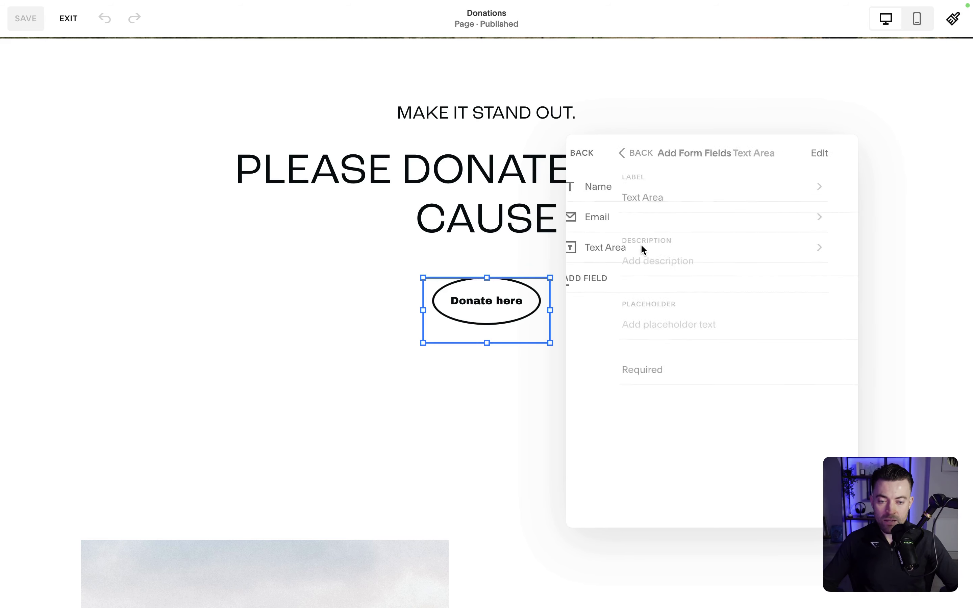
pyautogui.click(663, 206)
pyautogui.write('Message (optional)')
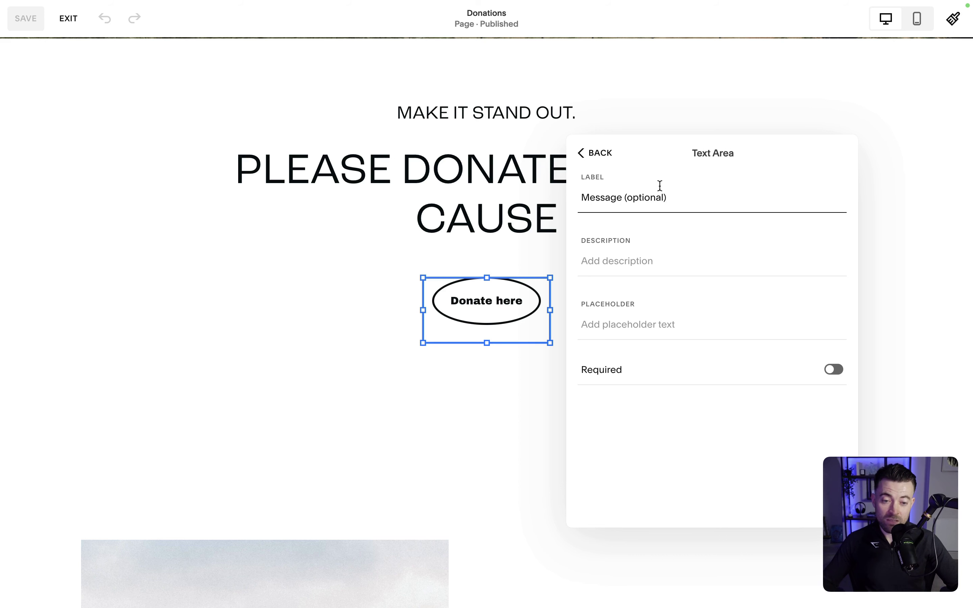
pyautogui.click(589, 153)
pyautogui.click(589, 153)
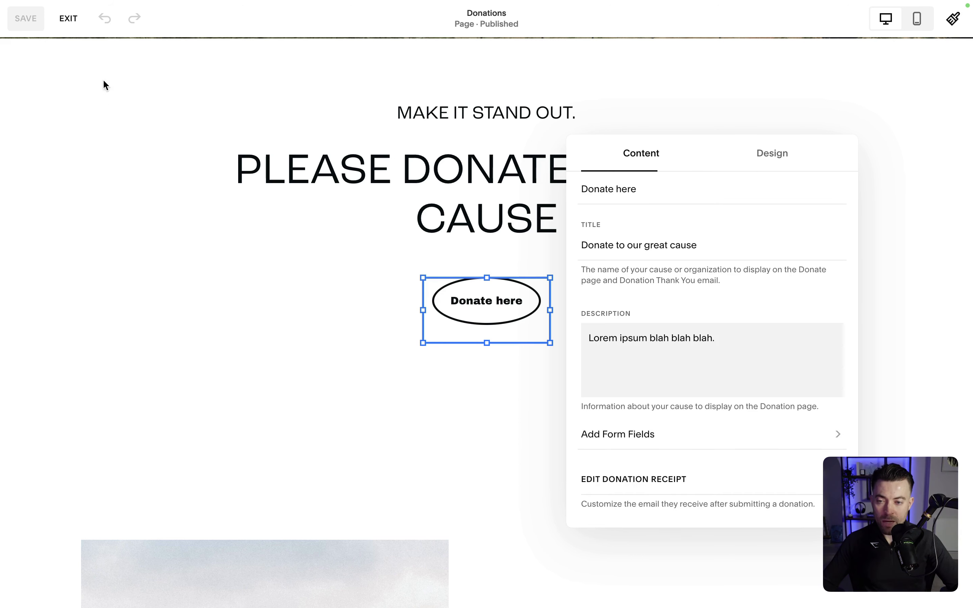
# Step: Exit the page editor and go to the Selling section from the main menu
pyautogui.click(69, 19)
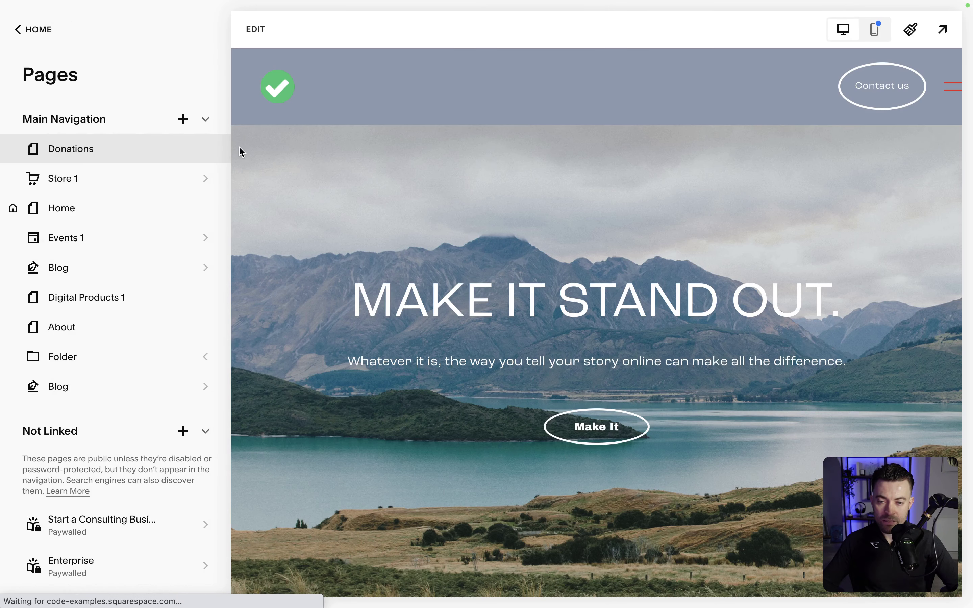
pyautogui.scroll(-5, 605, 337)
pyautogui.scroll(-5, 604, 337)
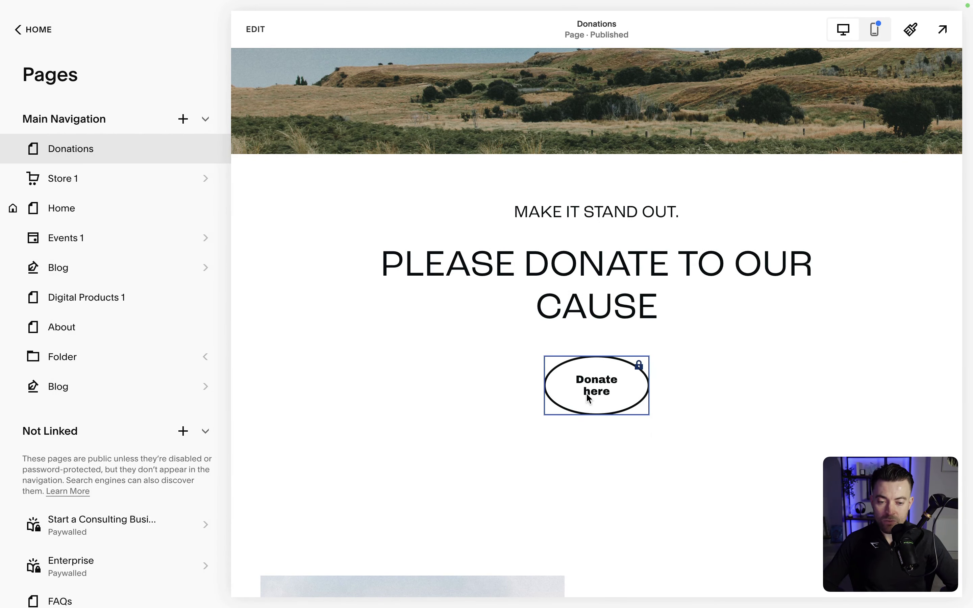
pyautogui.click(256, 29)
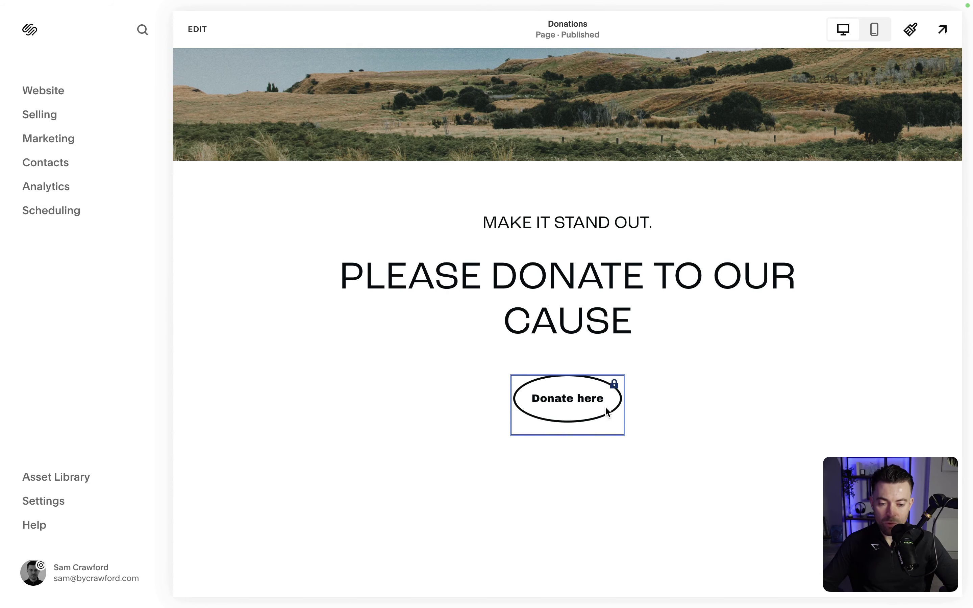
pyautogui.click(36, 123)
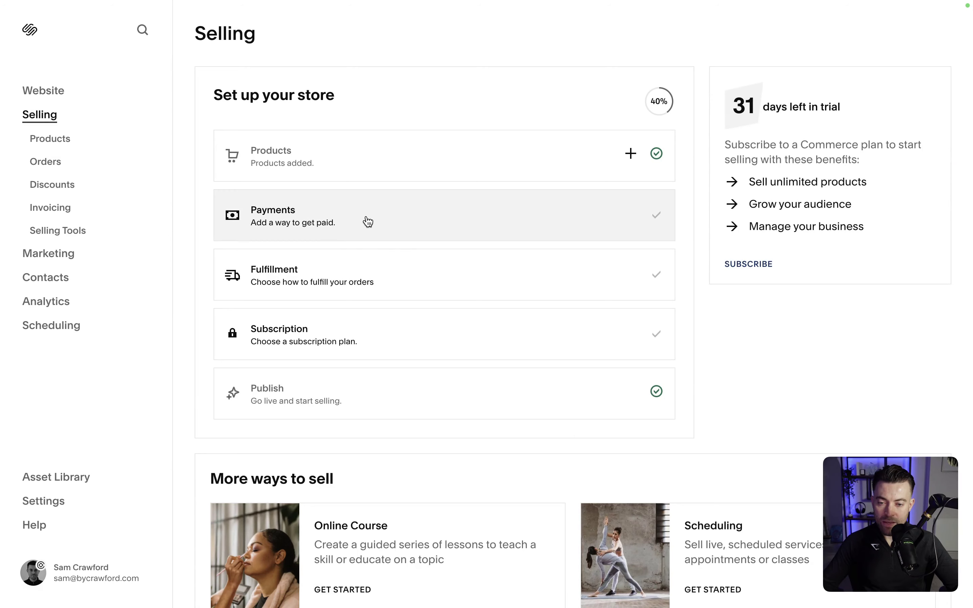
# Step: Start connecting Stripe from the store's payment processor settings
pyautogui.click(369, 222)
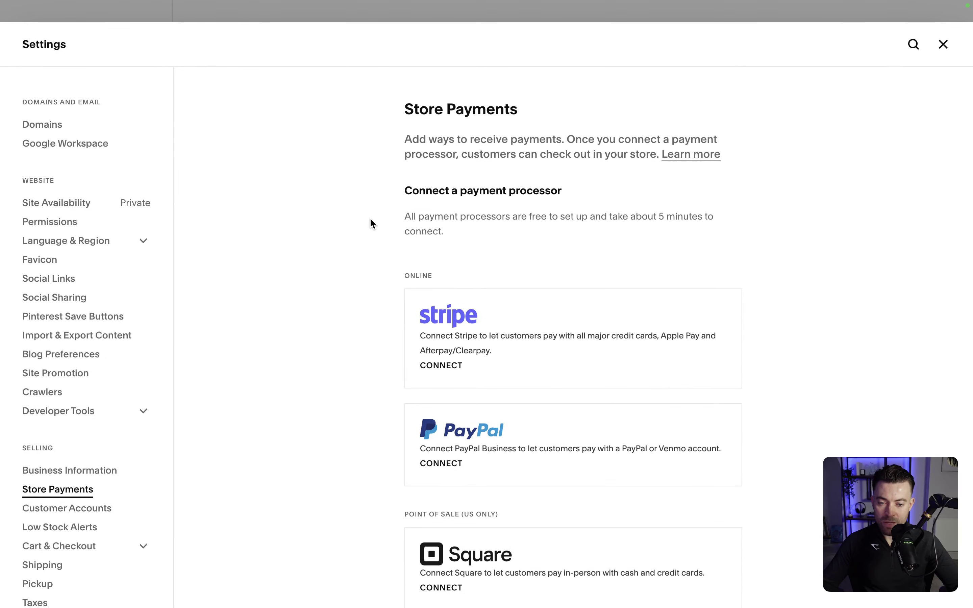
pyautogui.scroll(-3, 479, 348)
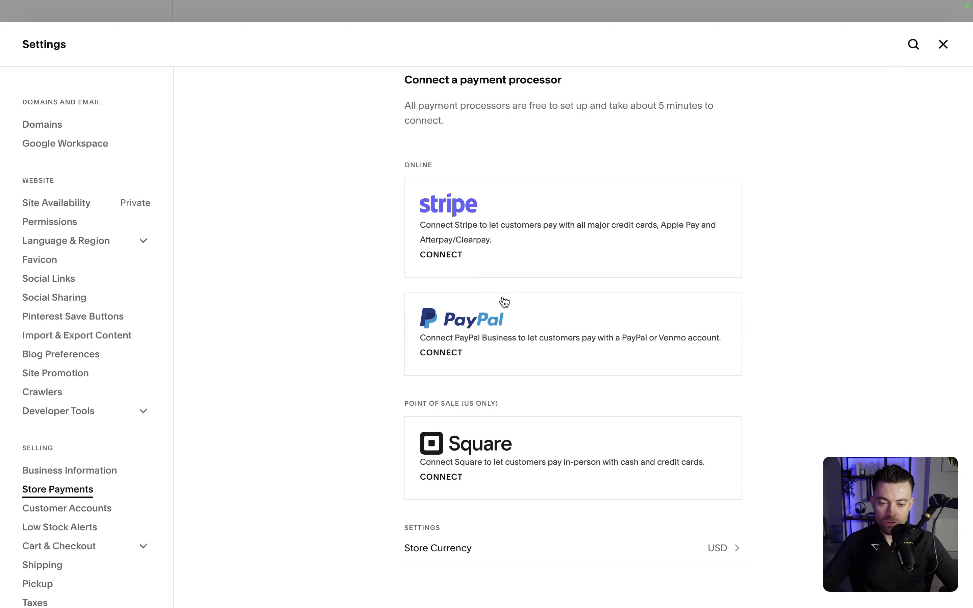
pyautogui.click(439, 255)
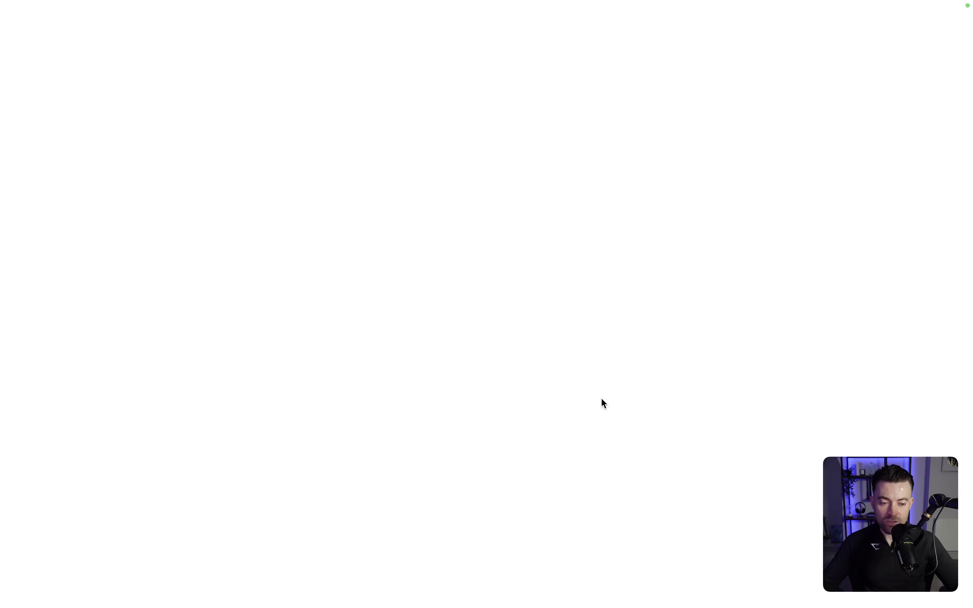
# Step: Enter the account e-mail on the Stripe sign-up form and dismiss the Commerce plan notice
pyautogui.write('sam')
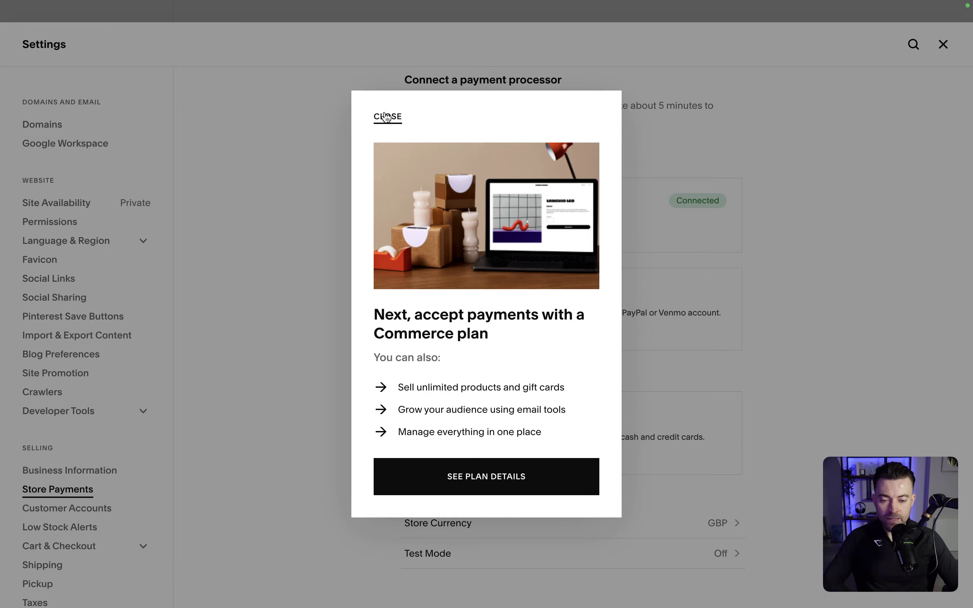
pyautogui.click(386, 117)
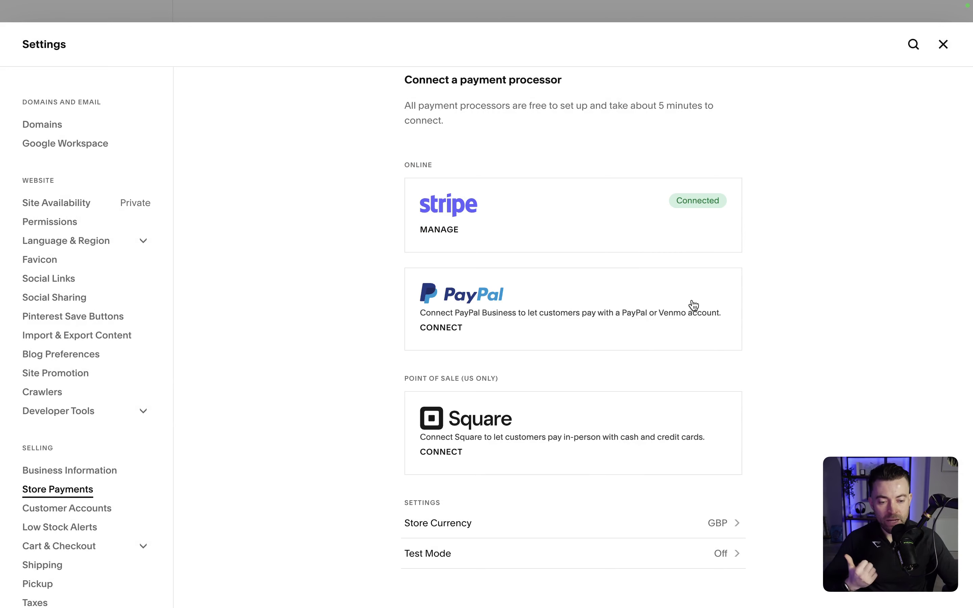
# Step: Return to the Donate block's Content panel and choose Edit Donation Receipt, triggering the leave-edit-mode prompt
pyautogui.click(945, 45)
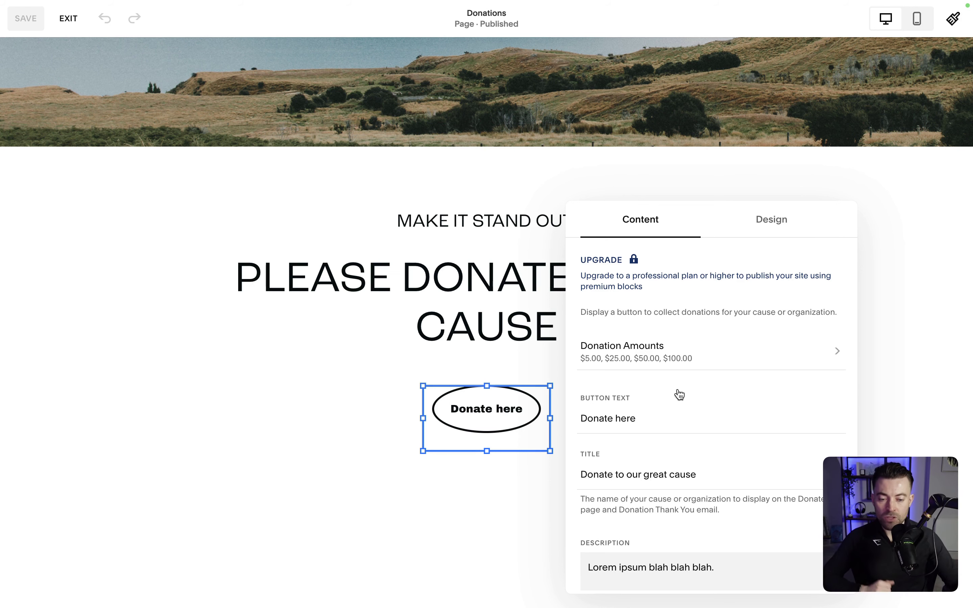
pyautogui.scroll(-4, 681, 448)
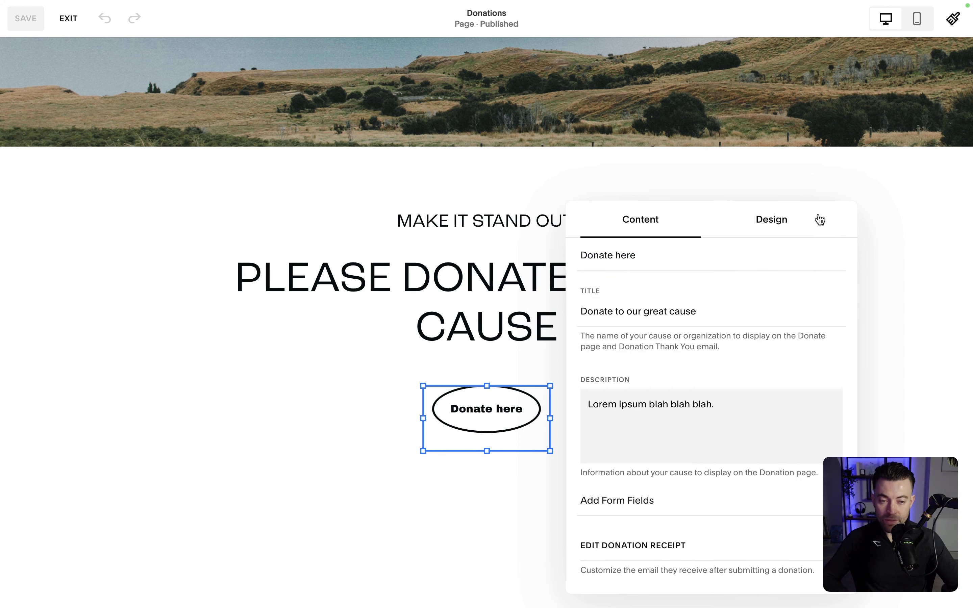
pyautogui.moveTo(819, 218); pyautogui.dragTo(756, 149)
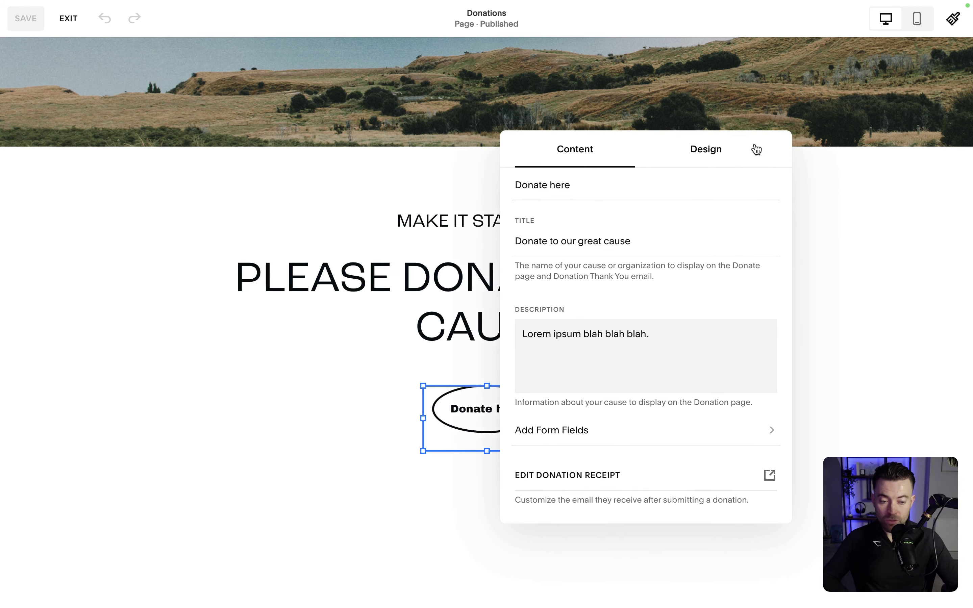
pyautogui.click(590, 477)
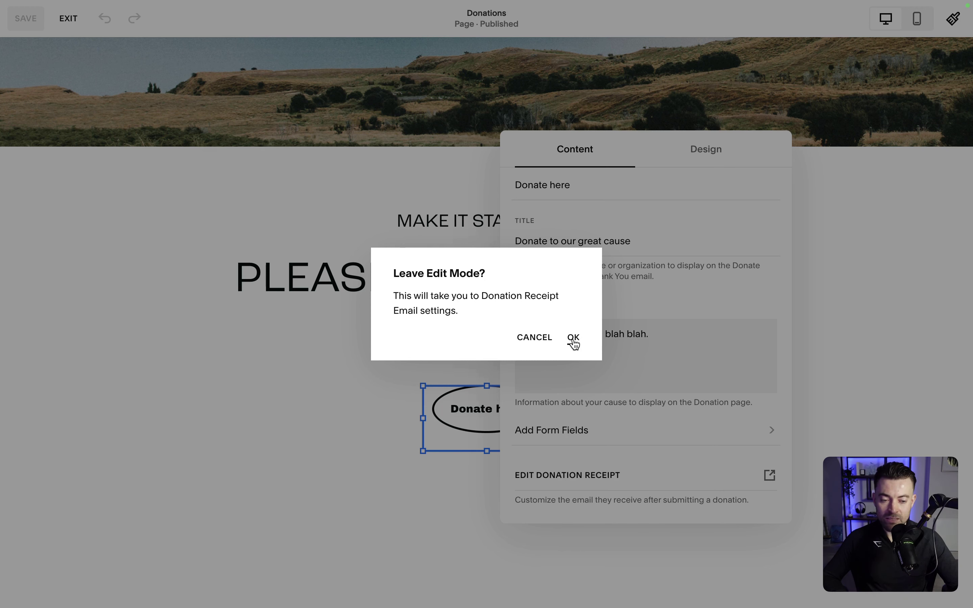
# Step: Confirm leaving the editor and open Settings > Cart & Checkout > Checkout > Receipt details
pyautogui.click(574, 339)
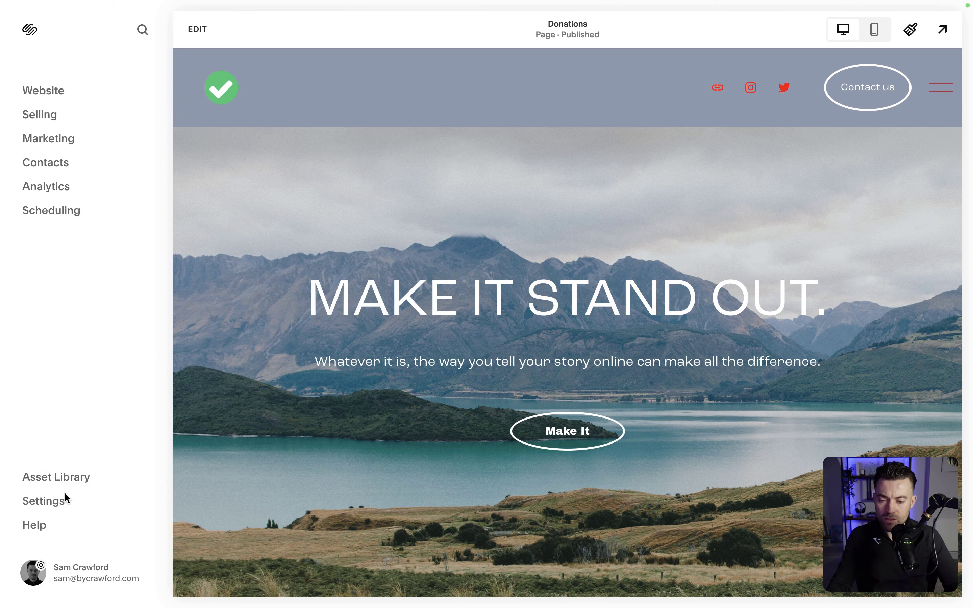
pyautogui.click(44, 501)
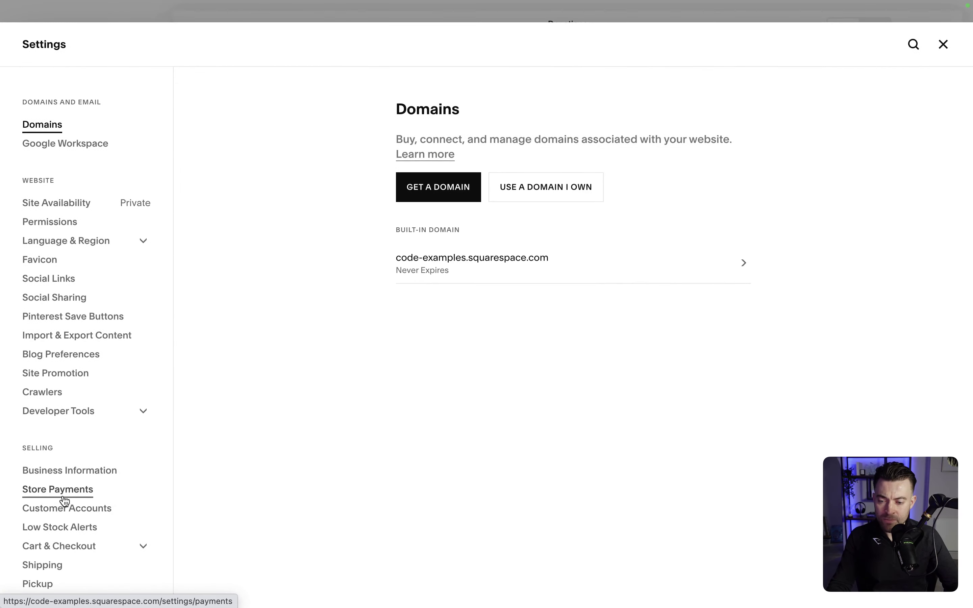
pyautogui.scroll(-5, 69, 498)
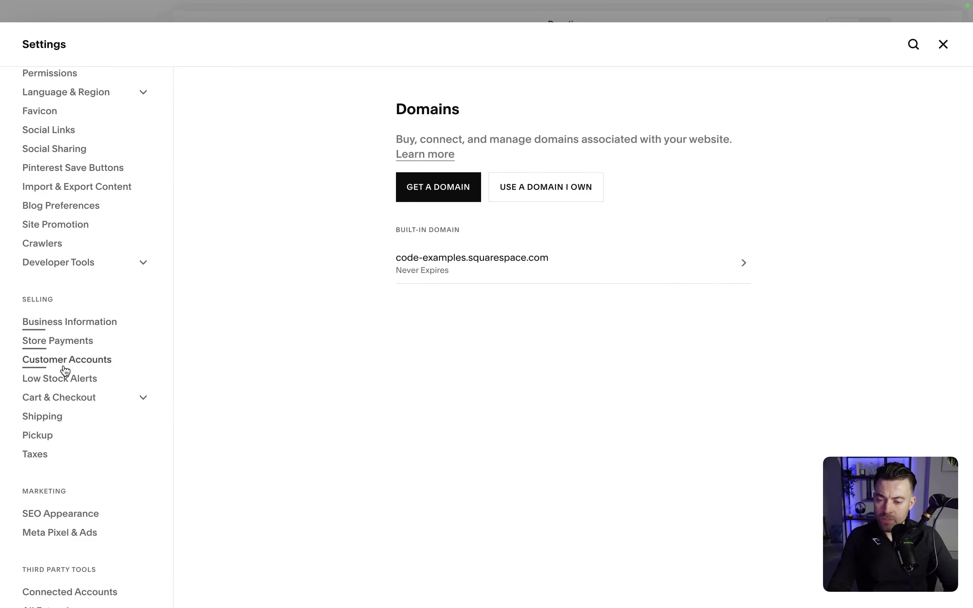
pyautogui.click(79, 402)
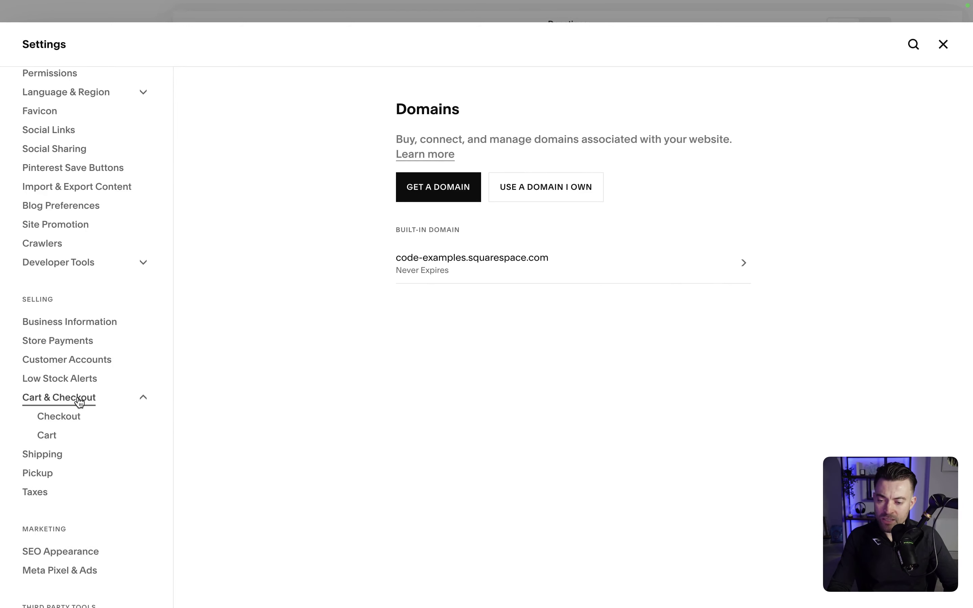
pyautogui.scroll(-1, 79, 401)
pyautogui.click(71, 401)
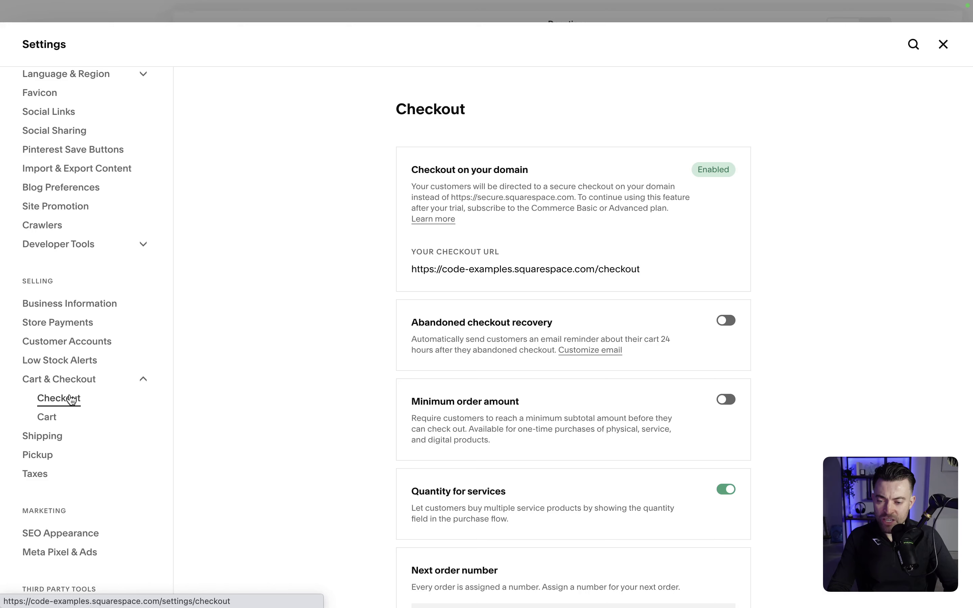
pyautogui.scroll(-10, 467, 463)
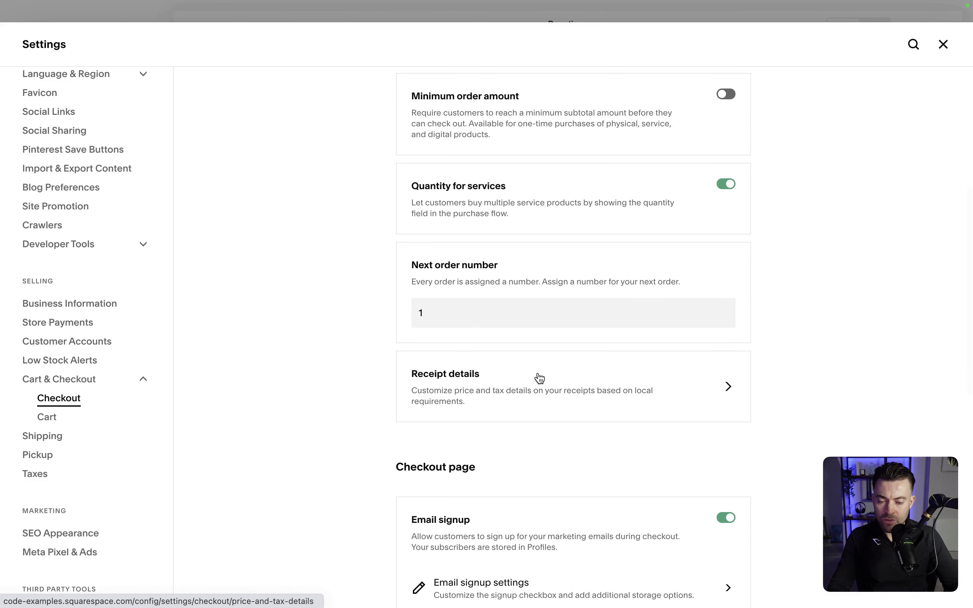
pyautogui.click(544, 390)
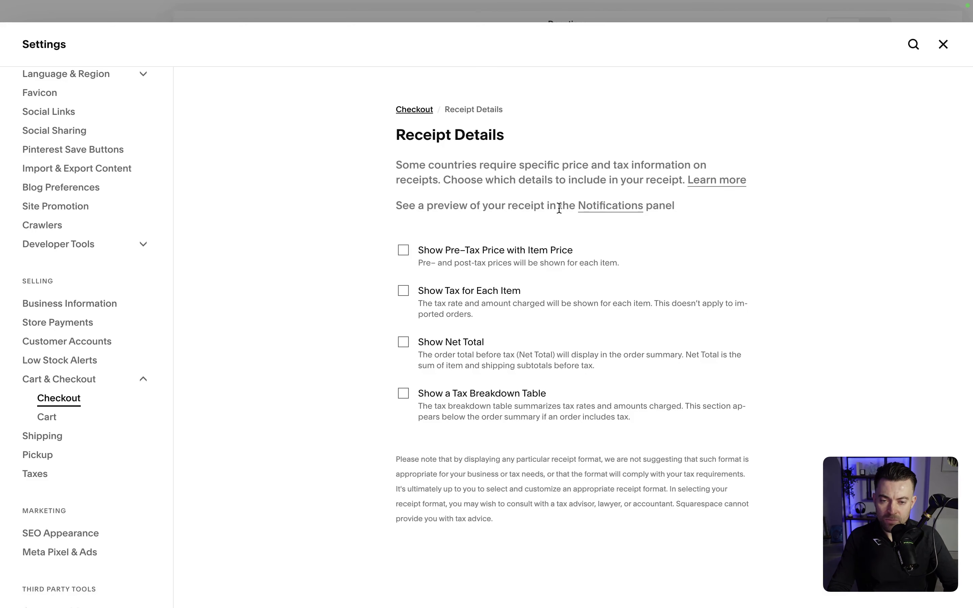
# Step: Leave only Show Pre-Tax Price with Item Price enabled, then return to the main Checkout settings
pyautogui.click(404, 251)
pyautogui.click(403, 292)
pyautogui.click(403, 343)
pyautogui.click(404, 395)
pyautogui.click(403, 342)
pyautogui.click(404, 291)
pyautogui.click(404, 251)
pyautogui.click(404, 251)
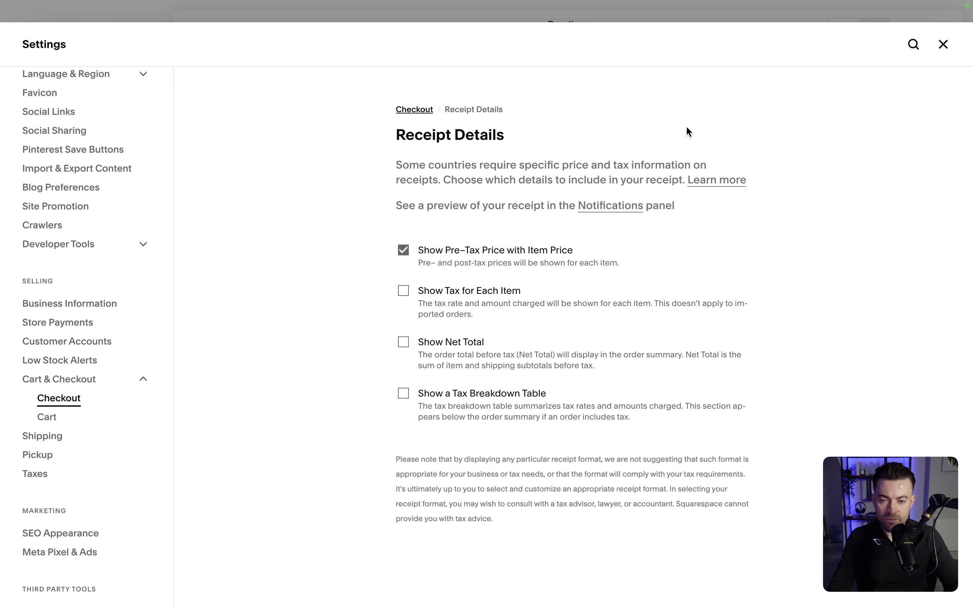
pyautogui.click(430, 111)
pyautogui.scroll(-15, 477, 223)
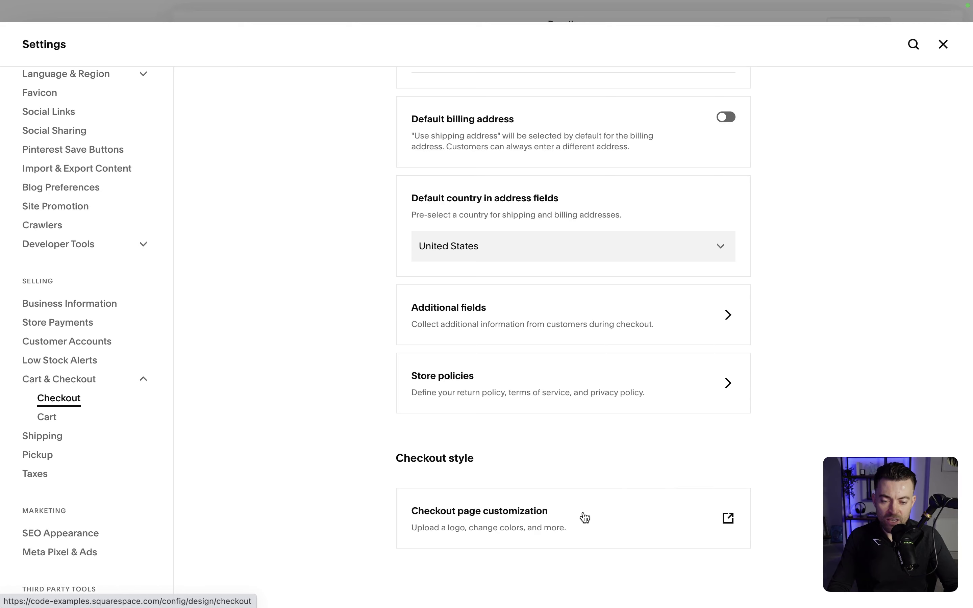
# Step: View the checkout page Styles editor's sample checkout, then go back to the Home dashboard
pyautogui.click(584, 518)
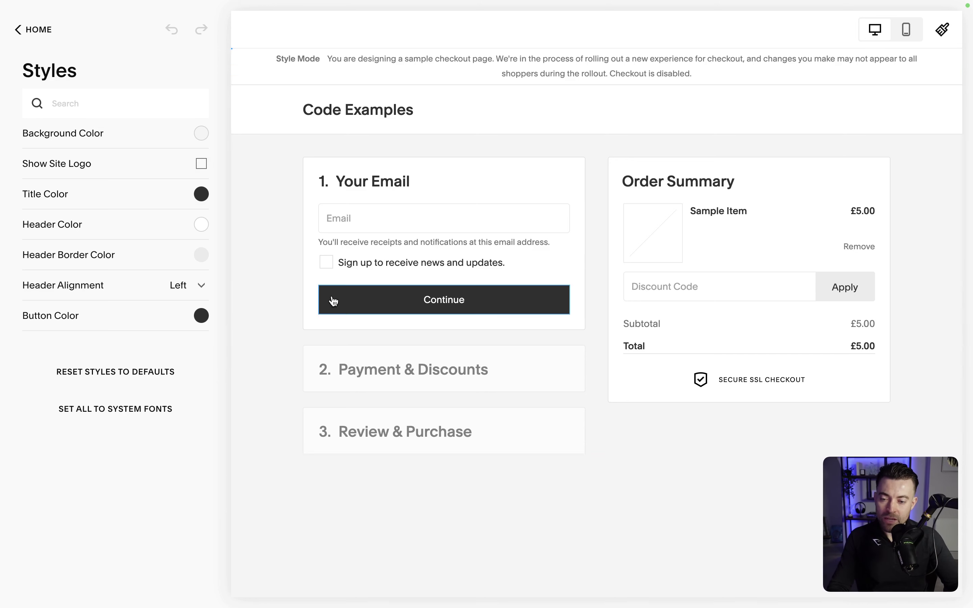
pyautogui.click(30, 30)
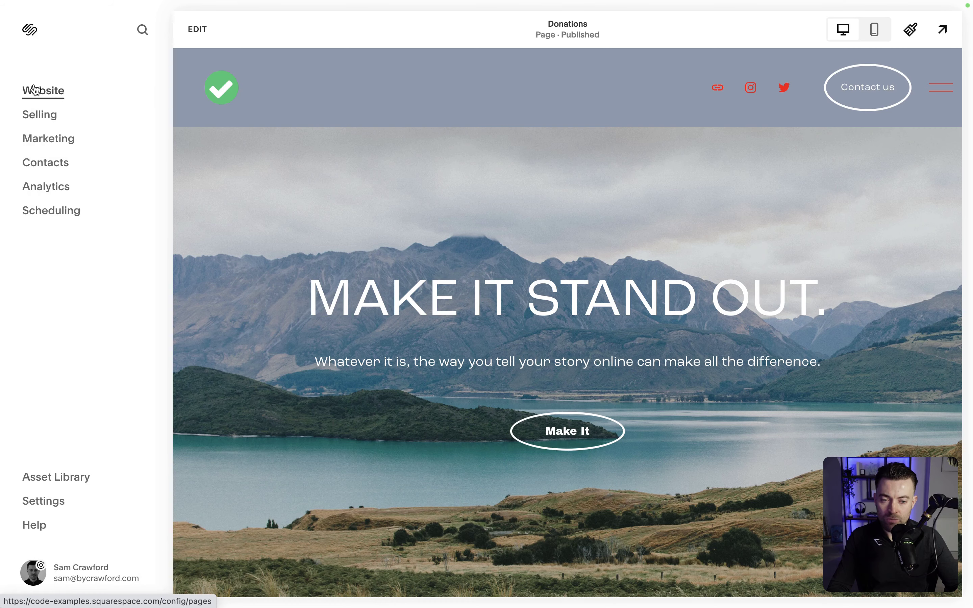
# Step: Scroll the Donations page to the Donate here button and preview the live site without the editor
pyautogui.scroll(-10, 610, 293)
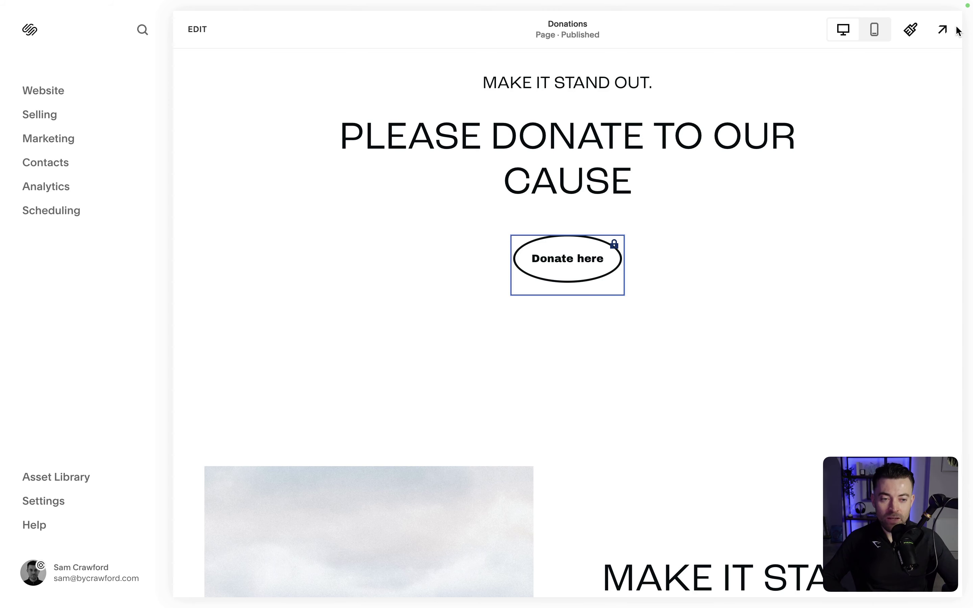
pyautogui.click(943, 29)
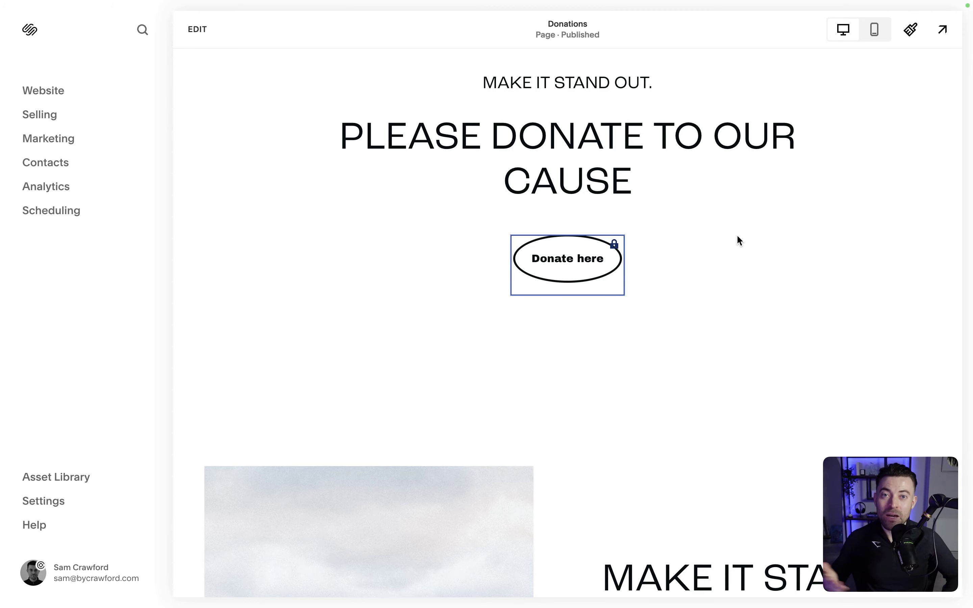
pyautogui.moveTo(17, 7)
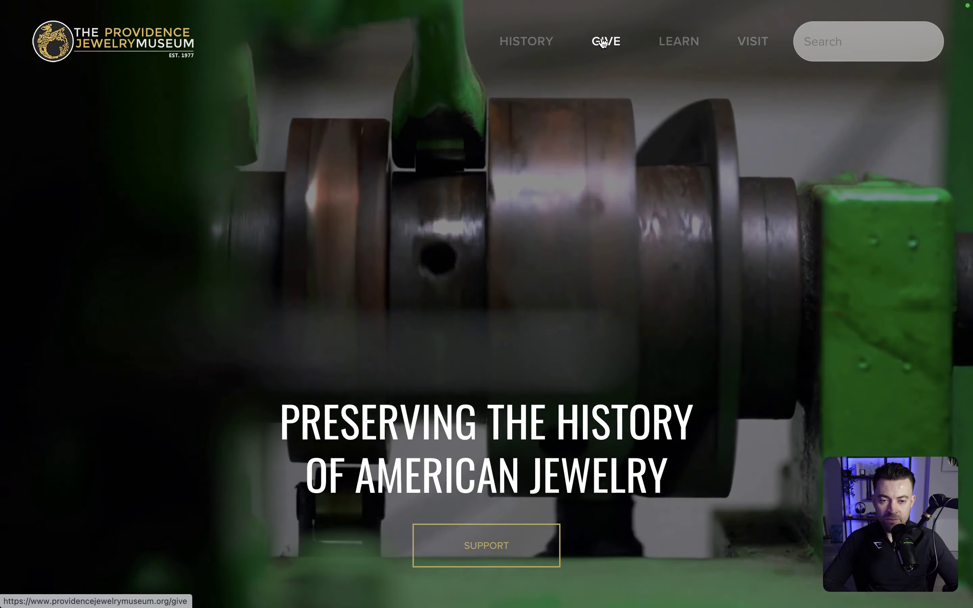
# Step: Go to the GIVE page and start the donation checkout with DONATE NOW
pyautogui.click(603, 43)
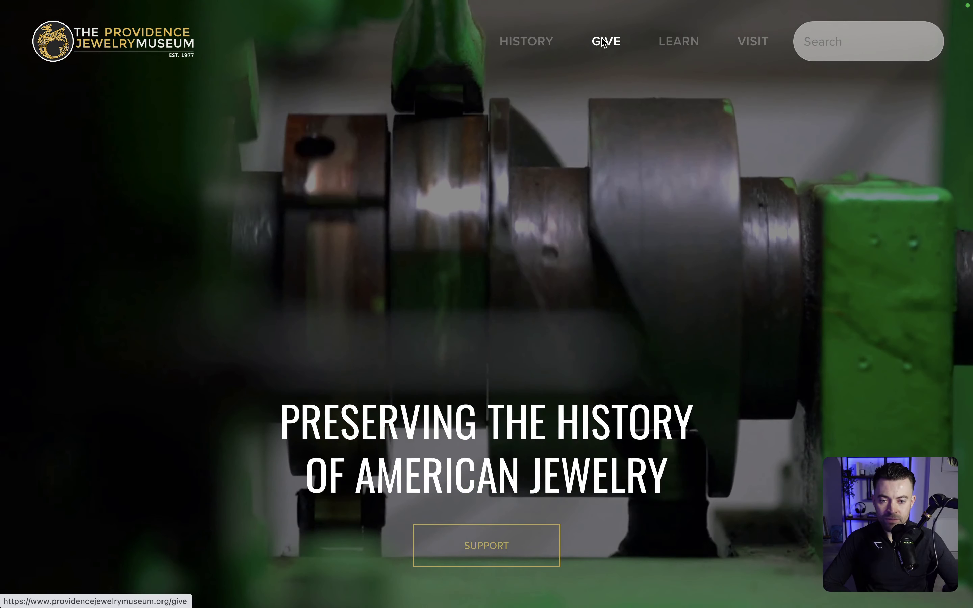
pyautogui.click(485, 317)
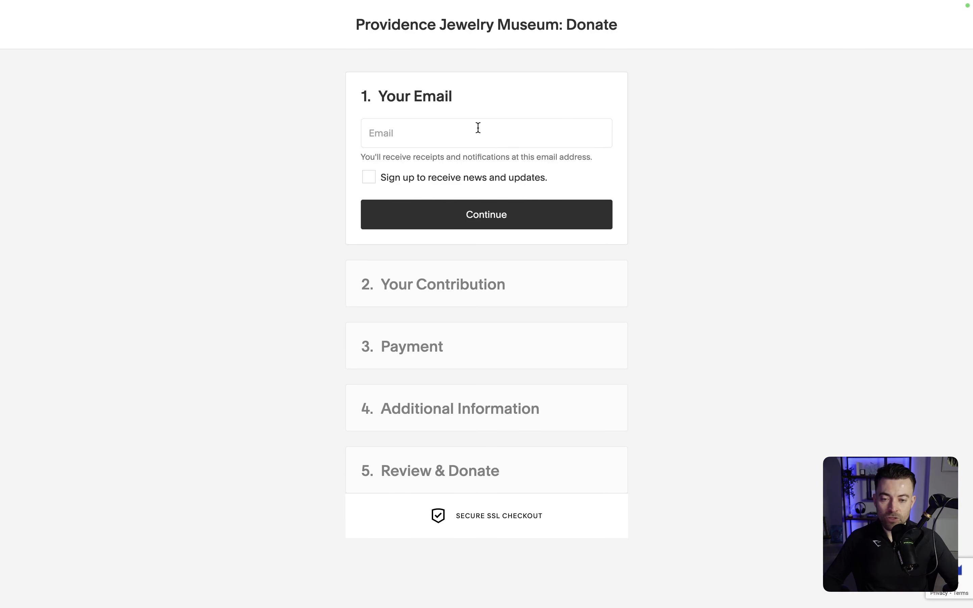
# Step: Autofill the donor's saved email address and continue to the contribution step
pyautogui.click(478, 128)
pyautogui.click(473, 174)
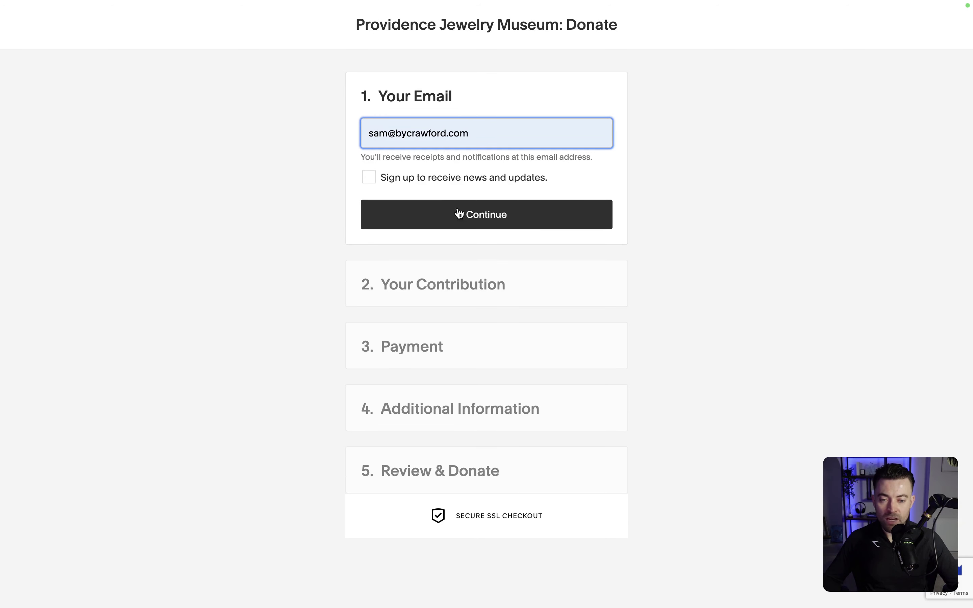
pyautogui.click(488, 222)
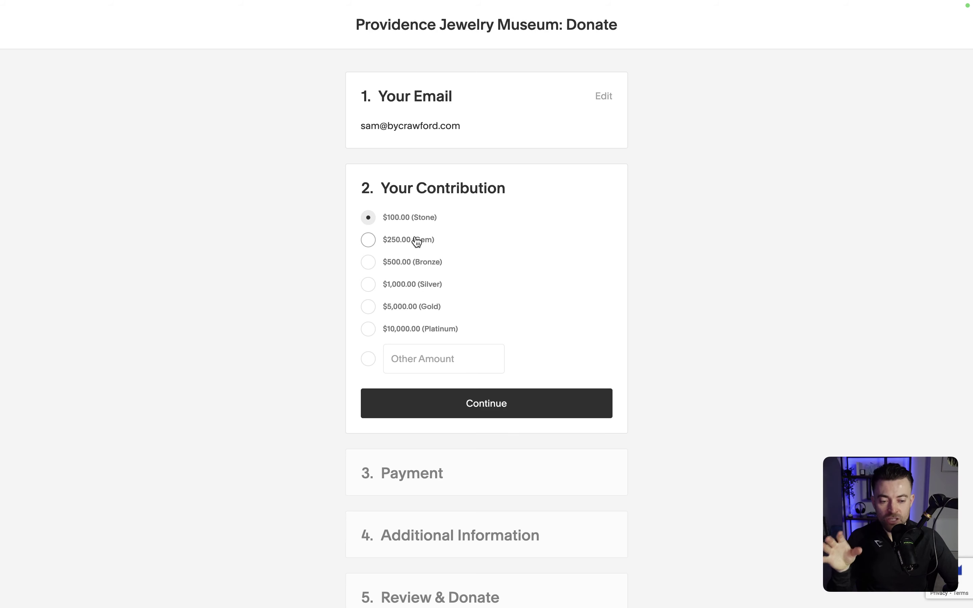
# Step: Select the $100.00 (Stone) contribution and continue to the Payment step
pyautogui.click(443, 357)
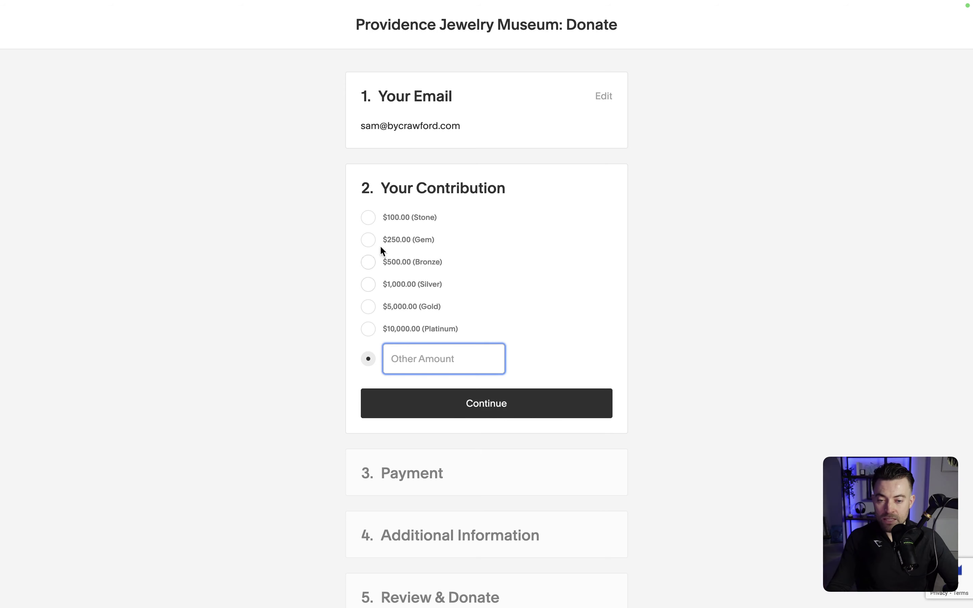
pyautogui.click(368, 218)
pyautogui.click(461, 401)
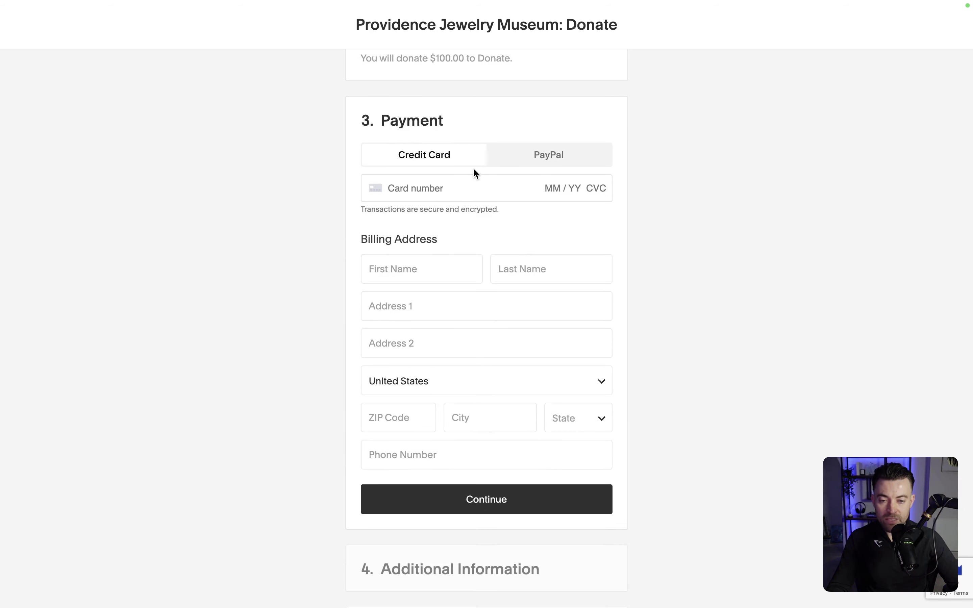
pyautogui.scroll(-2, 497, 500)
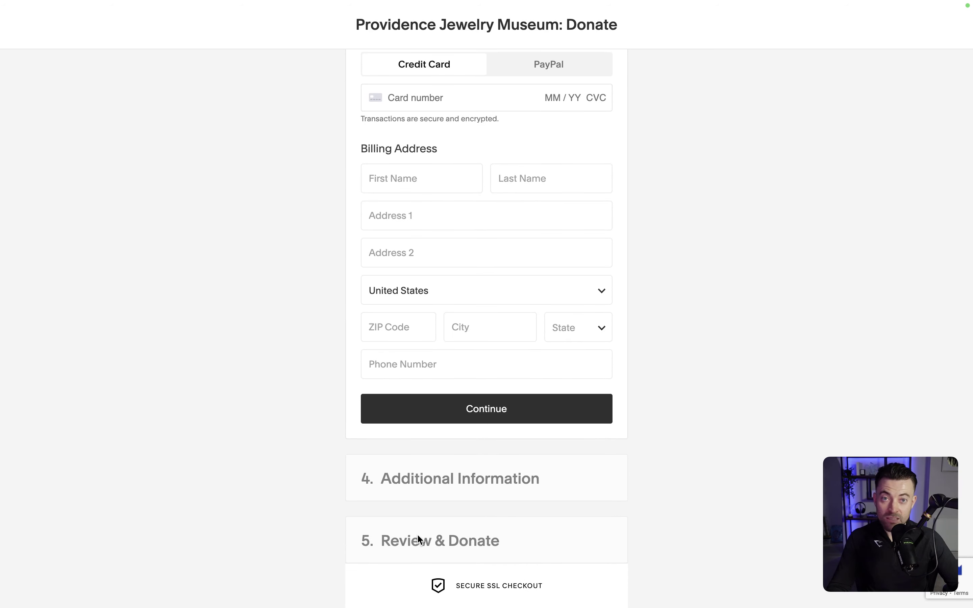
pyautogui.scroll(6, 550, 479)
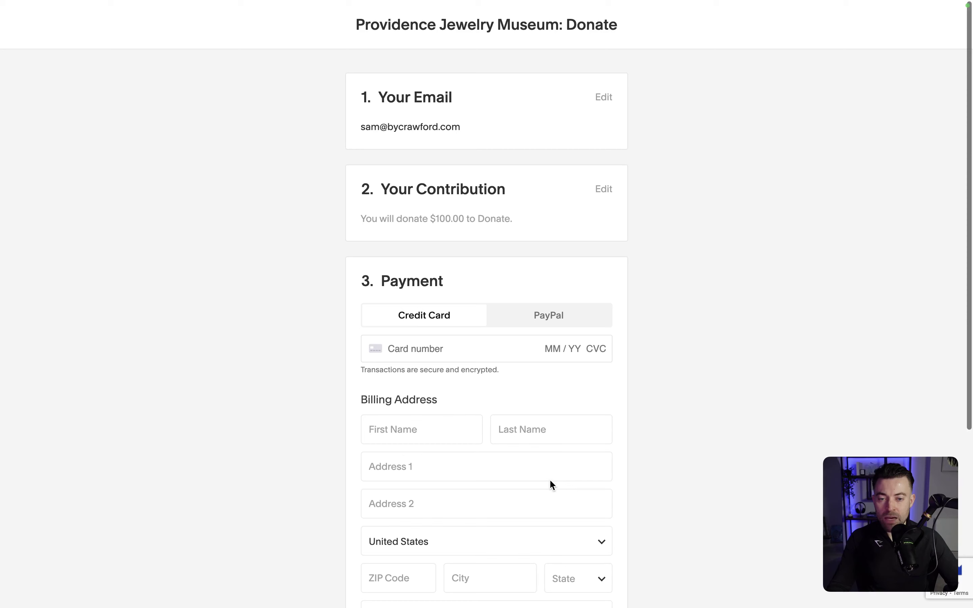